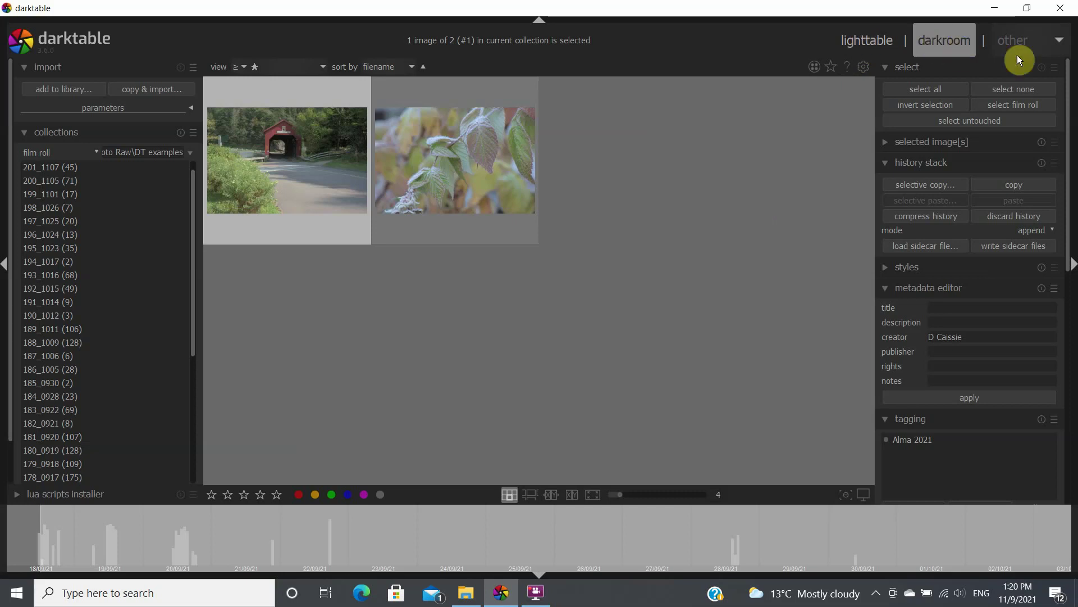
left_click(1066, 45)
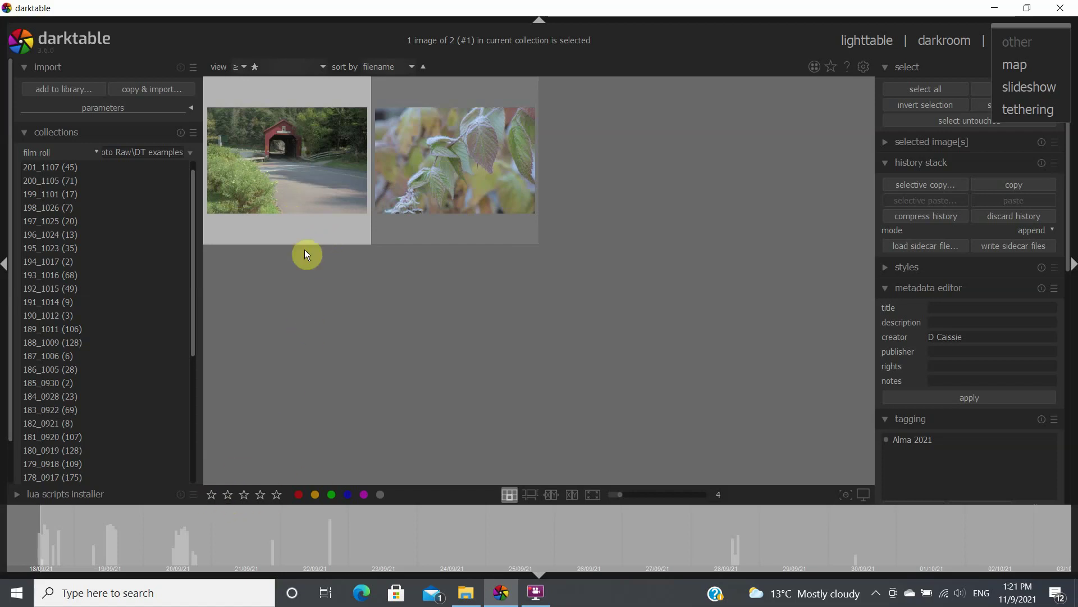
mouse_move(319, 234)
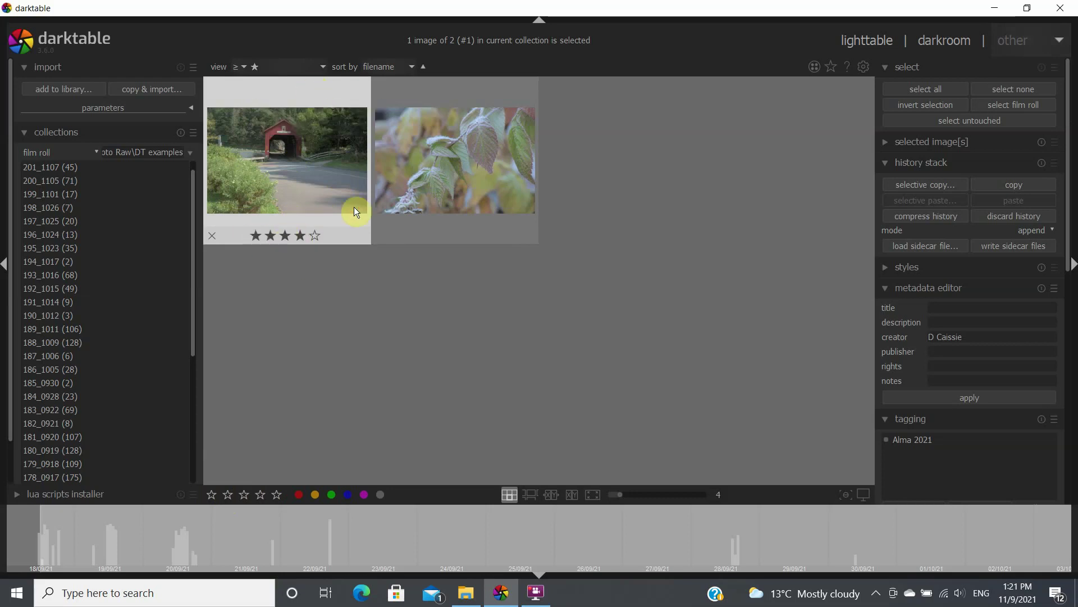
mouse_move(440, 236)
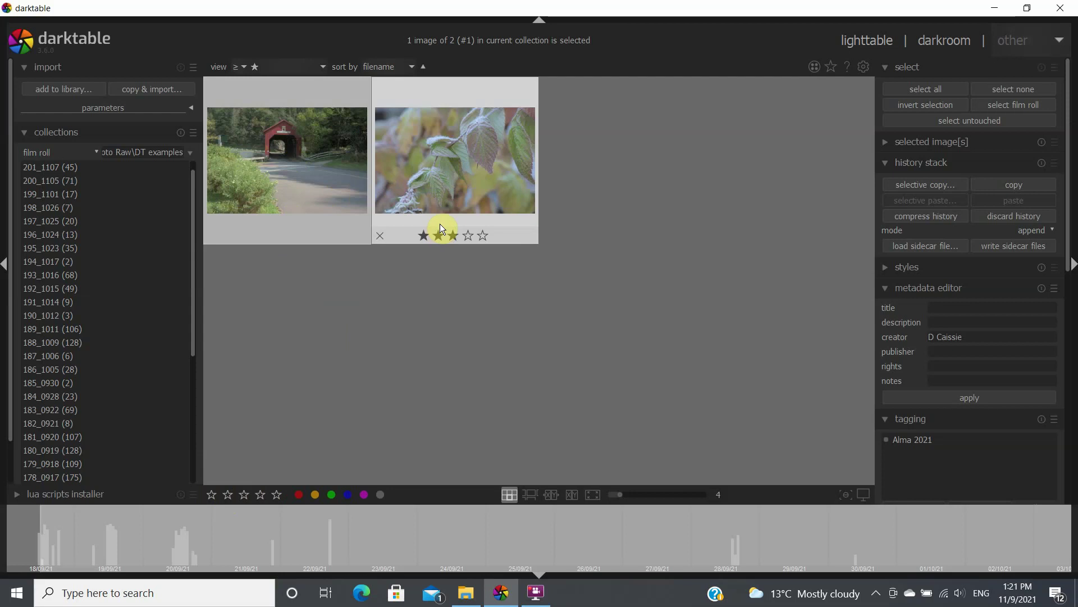
Step: Select the frosted leaves photo and toggle its blue color label
left_click(502, 222)
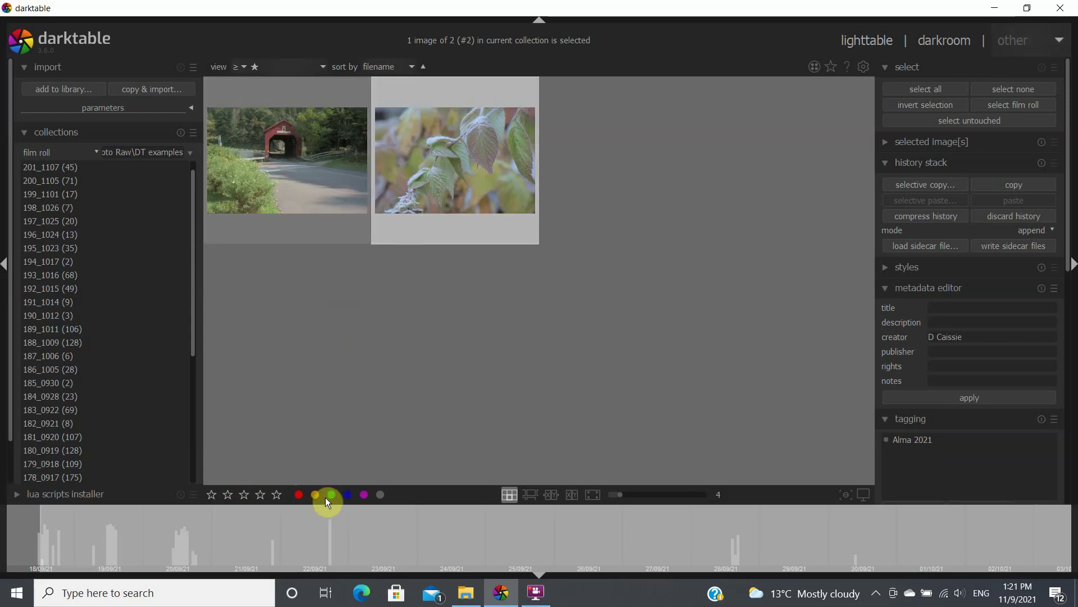
left_click(345, 493)
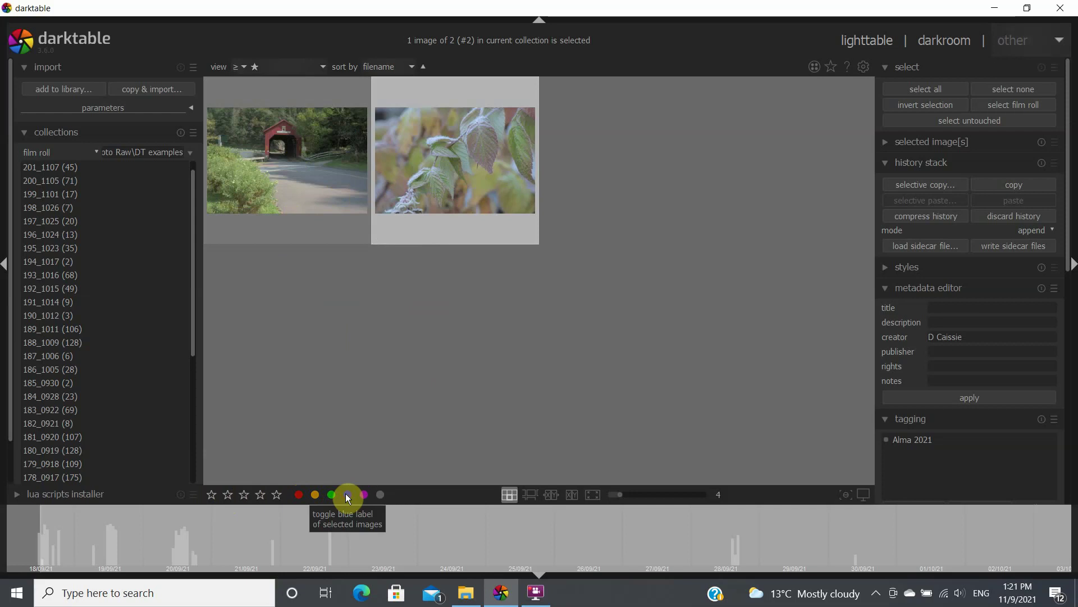
mouse_move(474, 227)
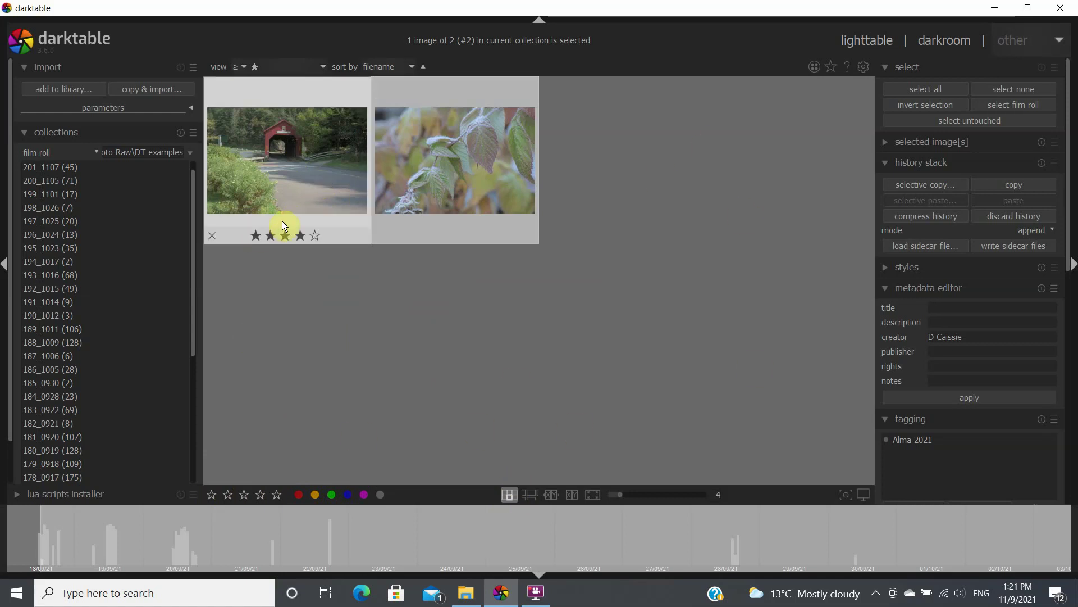
Step: View the leaves and covered bridge photos in full preview, and return to the thumbnails
left_click(592, 492)
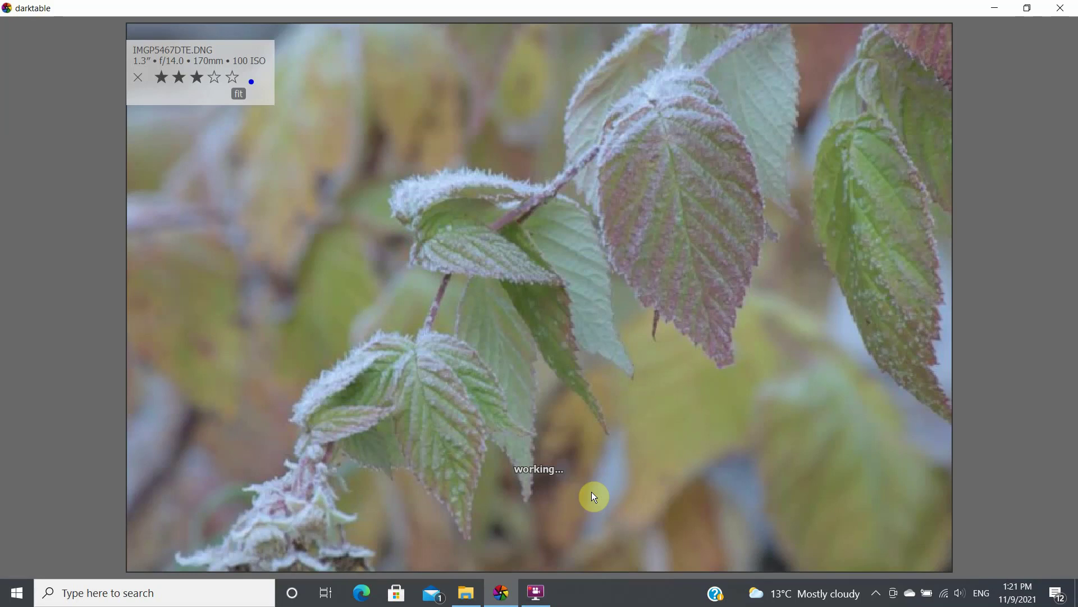
key("space")
key("BackSpace")
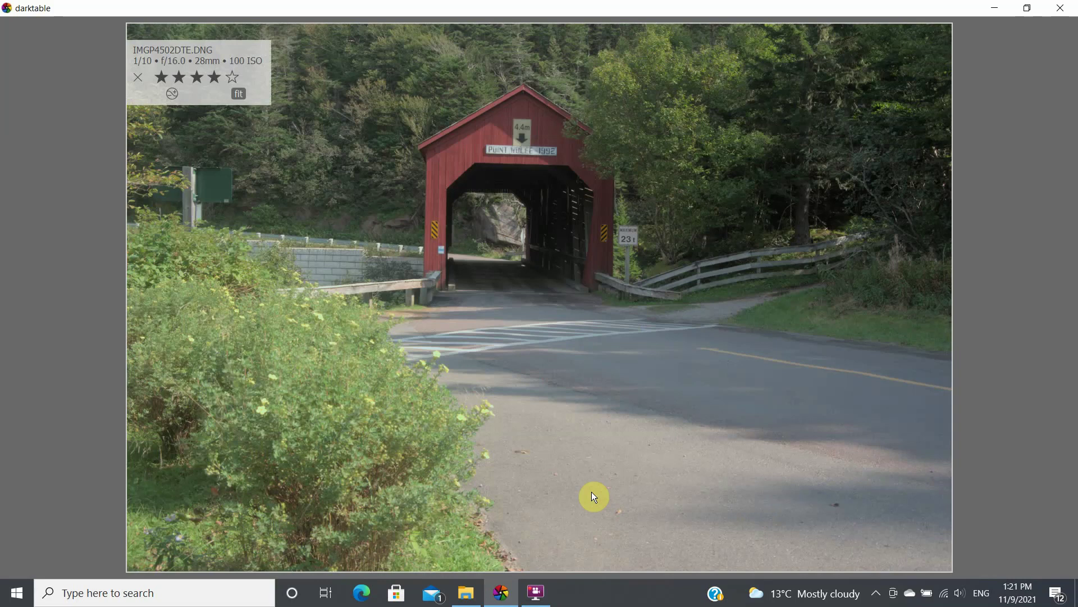
key("w")
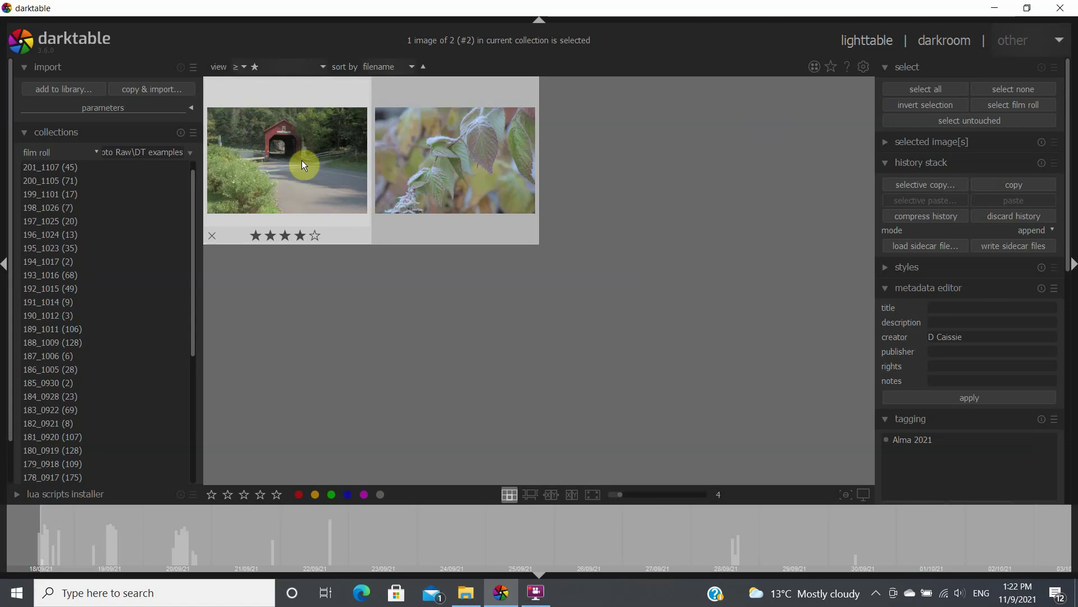
Step: Open the covered bridge photo in the darkroom and reset its editing history
mouse_move(297, 166)
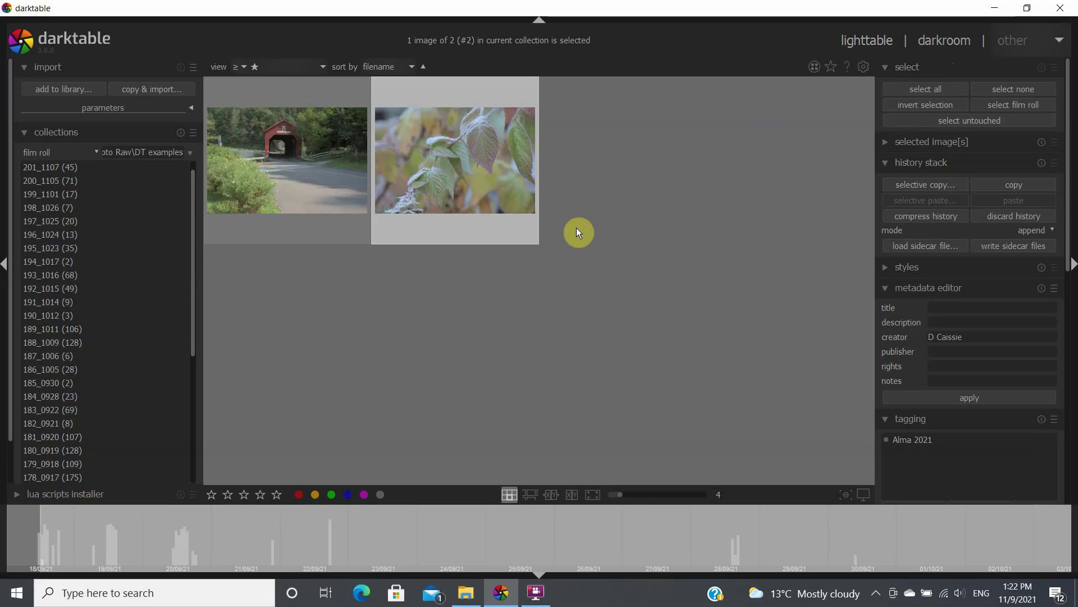
left_click(280, 151)
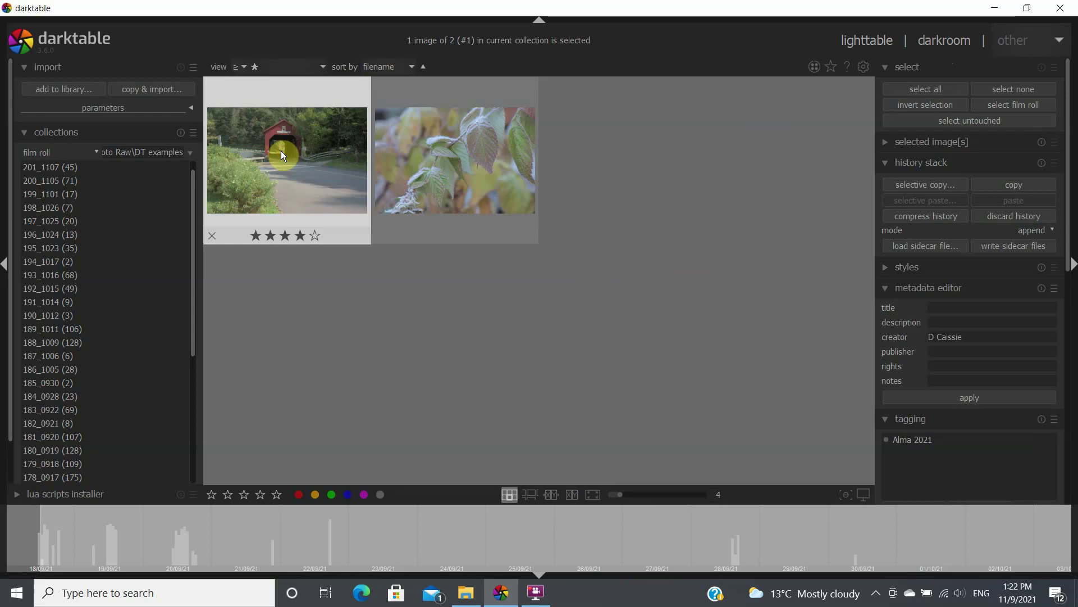
double_click(282, 151)
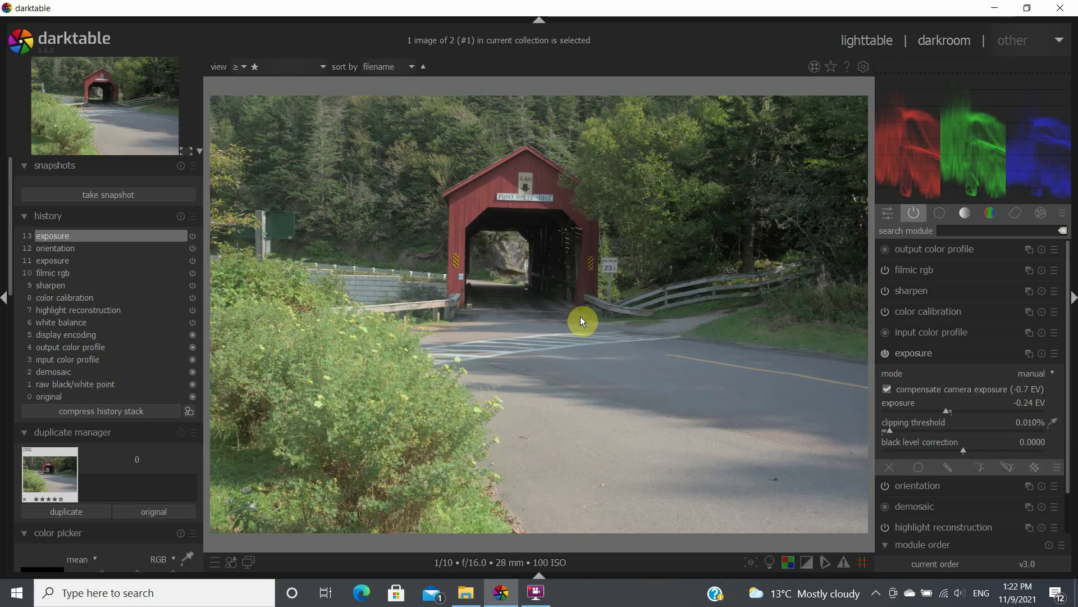
left_click(182, 215)
left_click(489, 330)
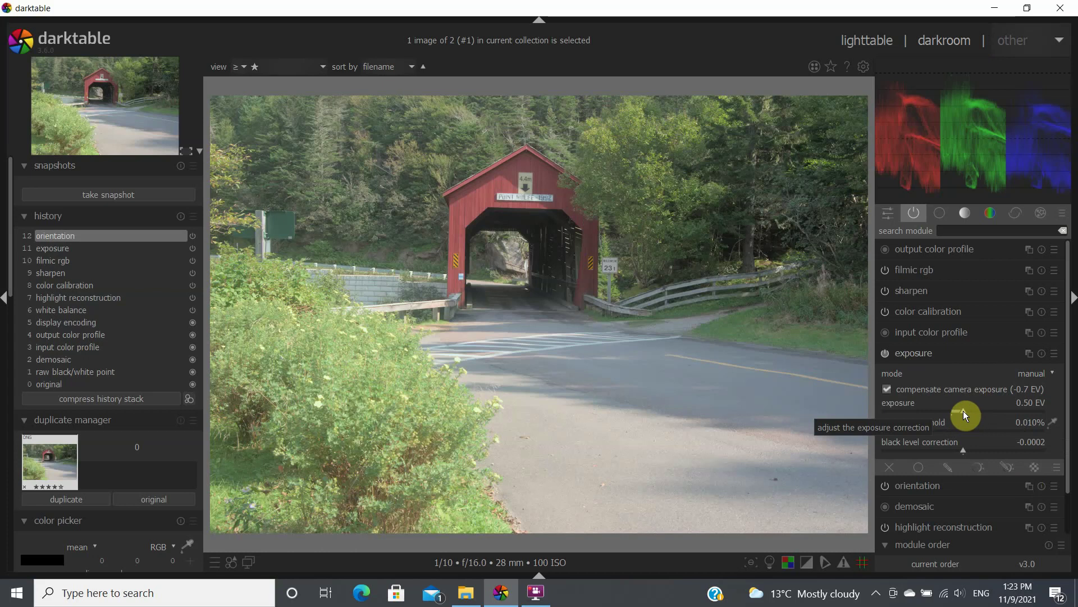
Step: Lower the photo's exposure to -0.23 EV in the exposure module and collapse the module
left_click_drag(963, 410, 947, 415)
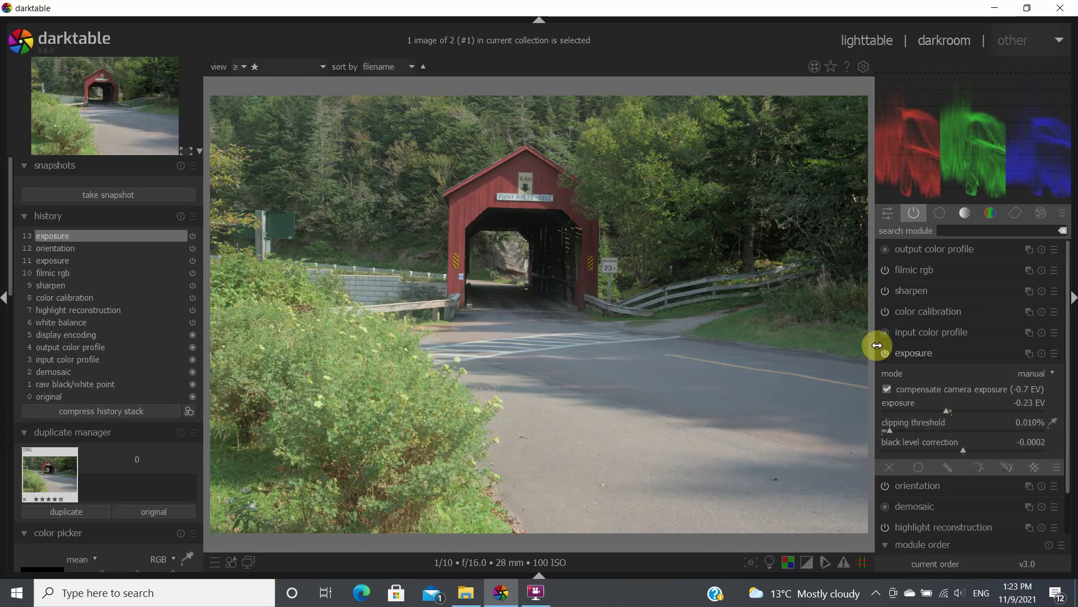
left_click(921, 354)
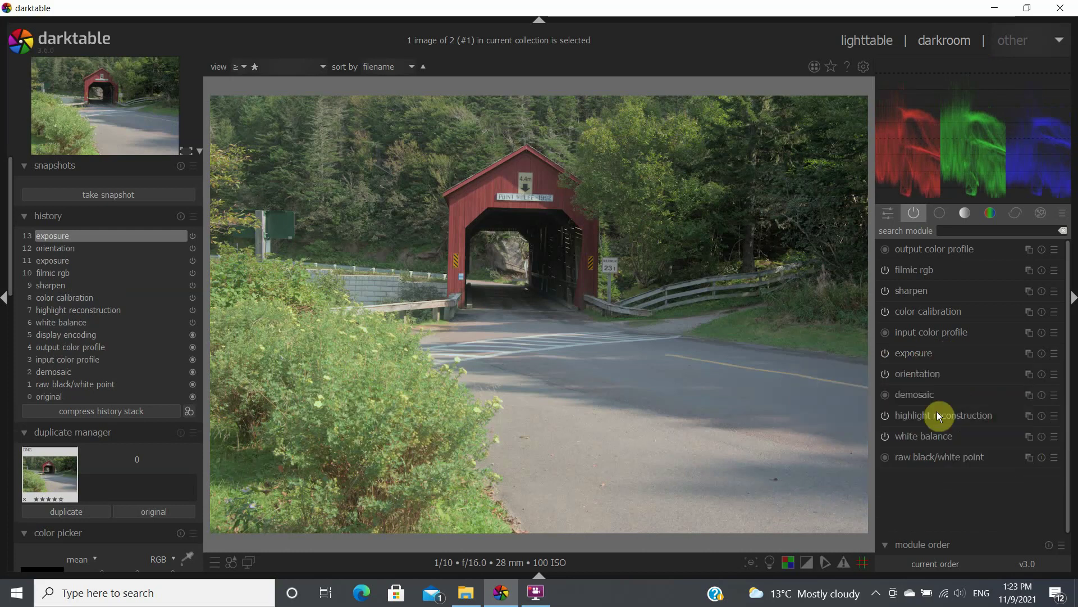
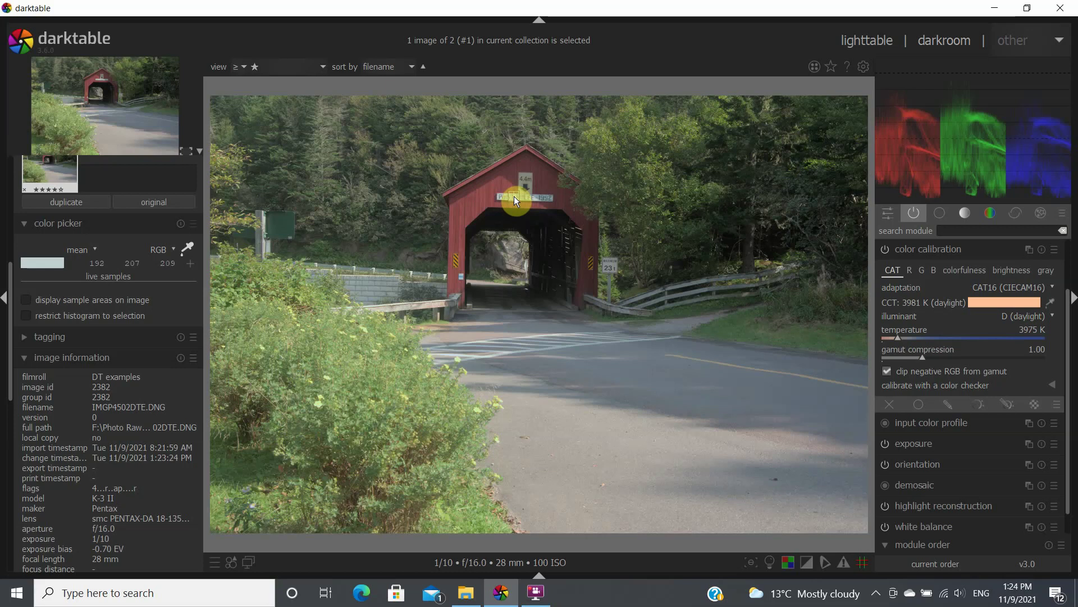
Step: Sample the white sign on the bridge with the color picker and set the color calibration temperature to 4175 K
left_click(513, 197)
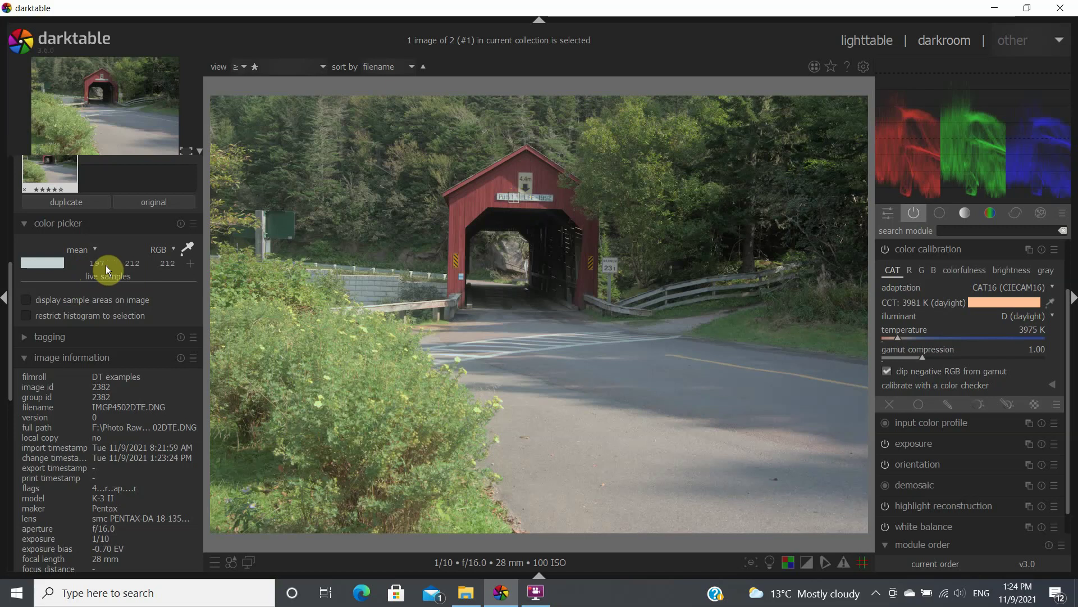
mouse_move(174, 267)
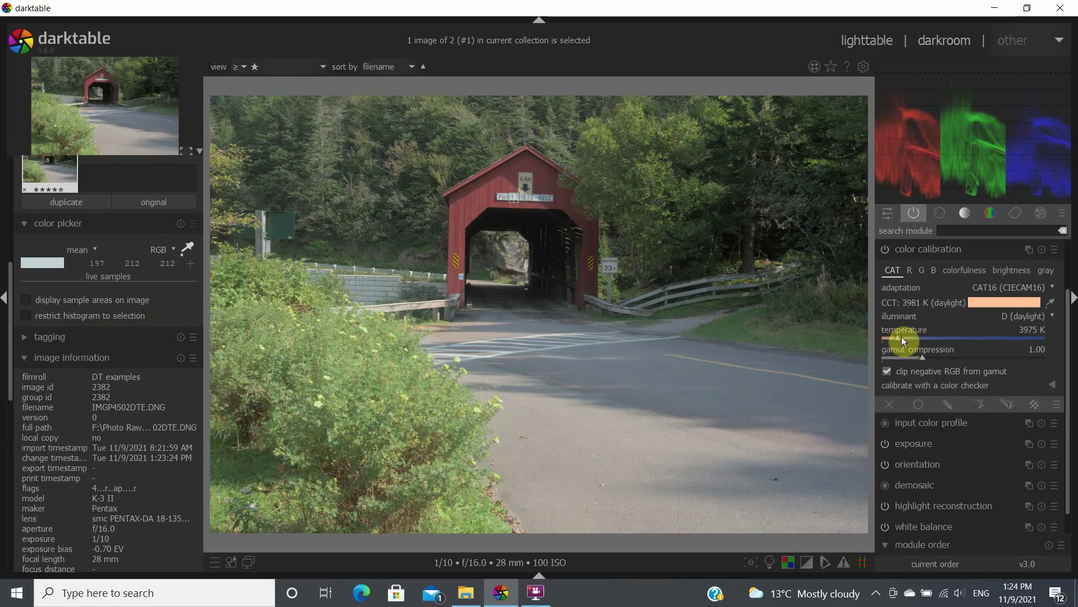
scroll(898, 340, "up", 1)
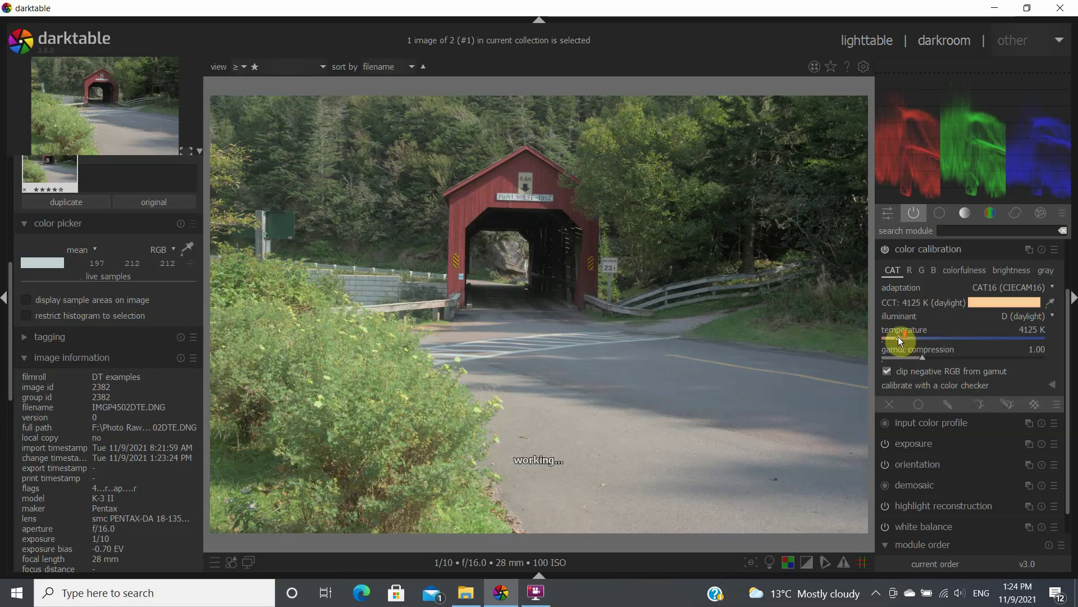
scroll(898, 336, "up", 1)
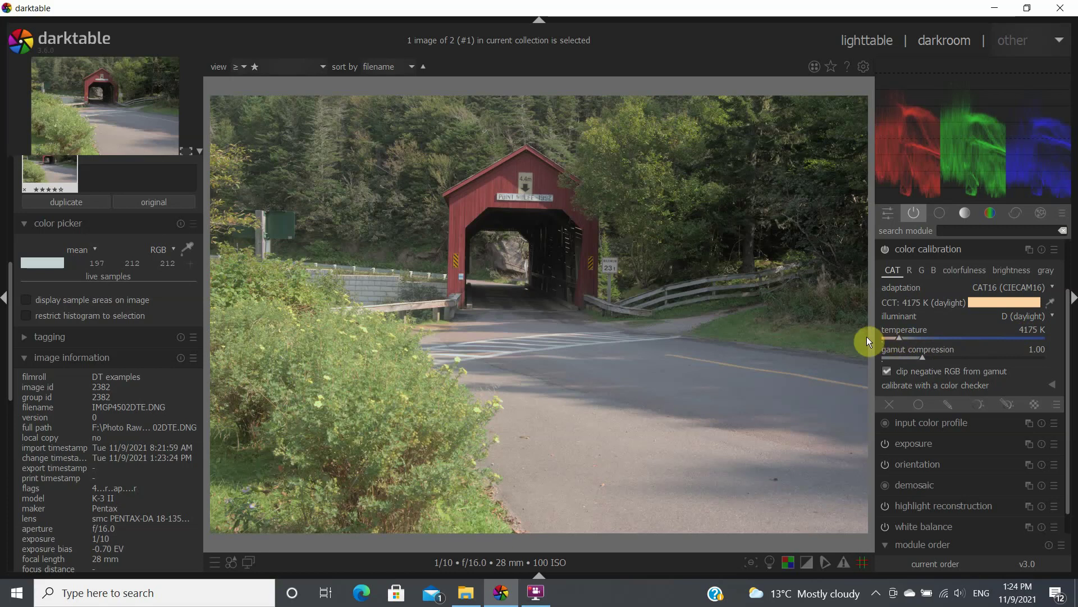
left_click(924, 248)
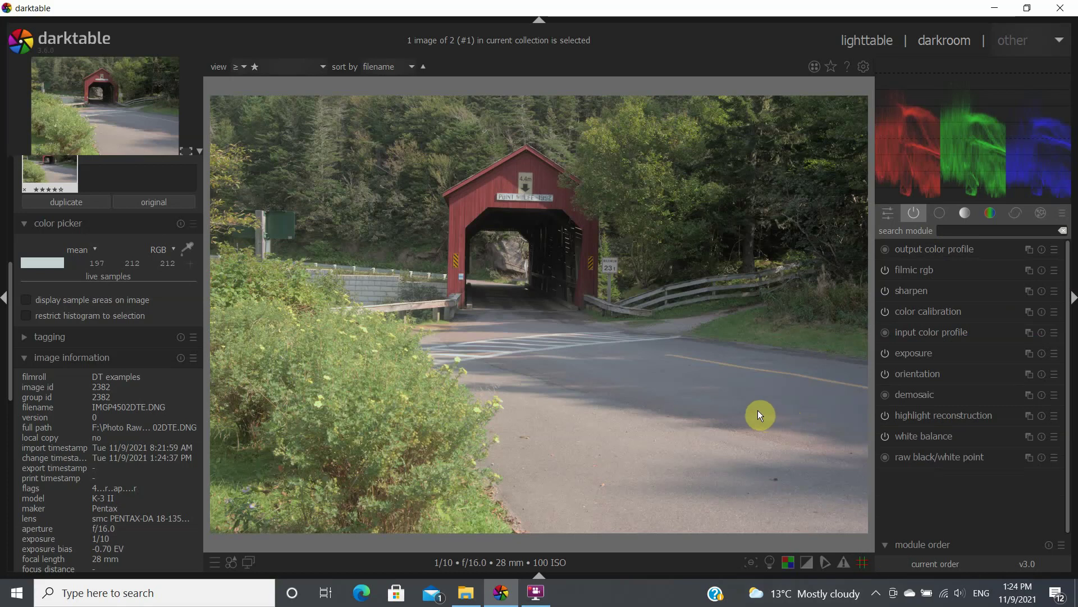
Step: Set the sharpen module's amount to 1.5 and its radius to about 3.01, and collapse the module
left_click(920, 291)
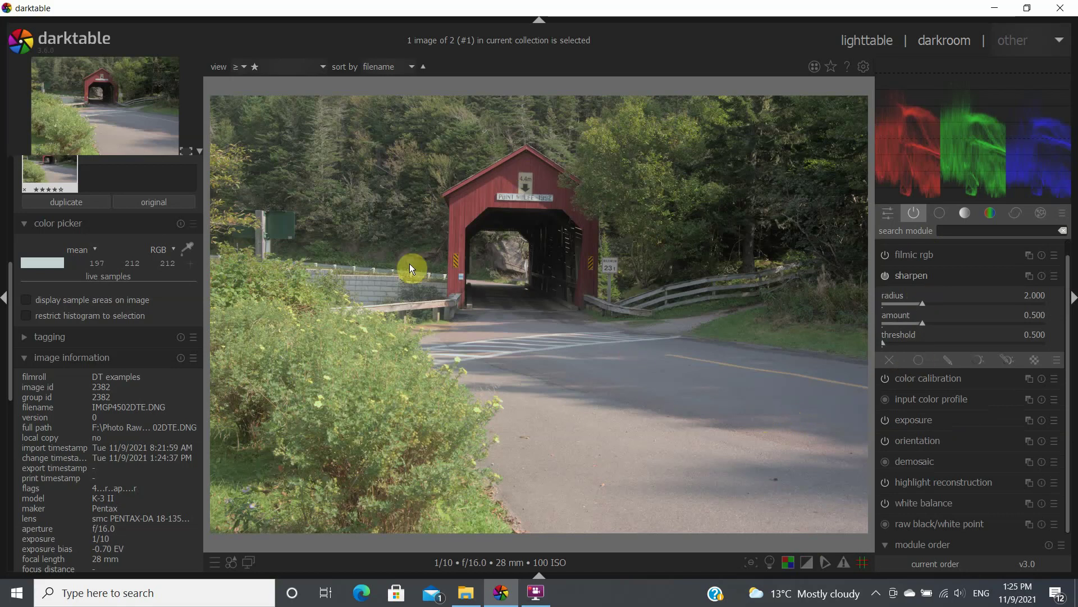
right_click(924, 326)
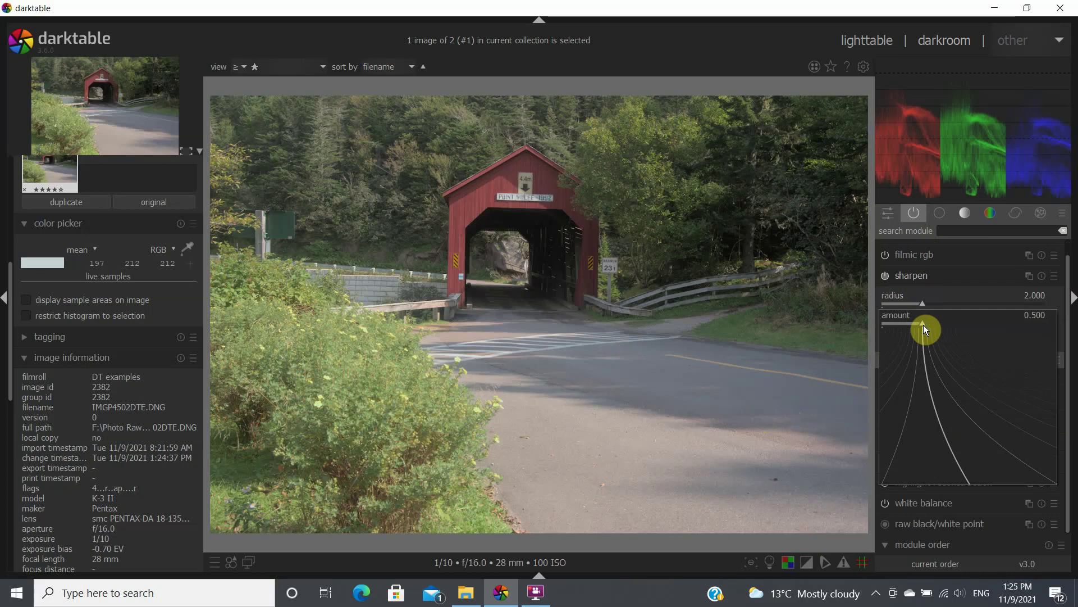
type("1.5")
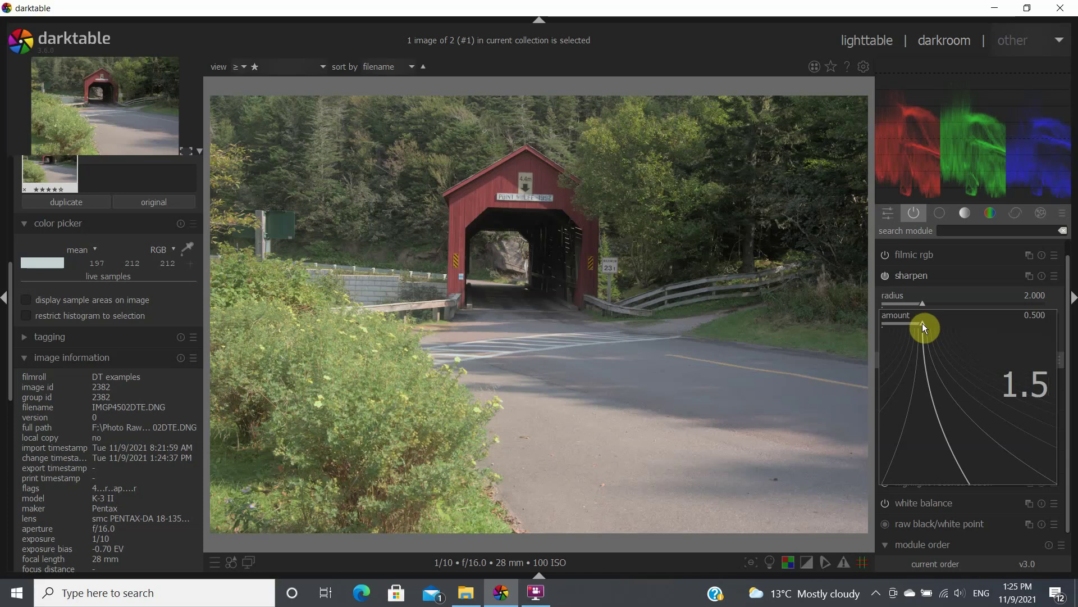
key("Return")
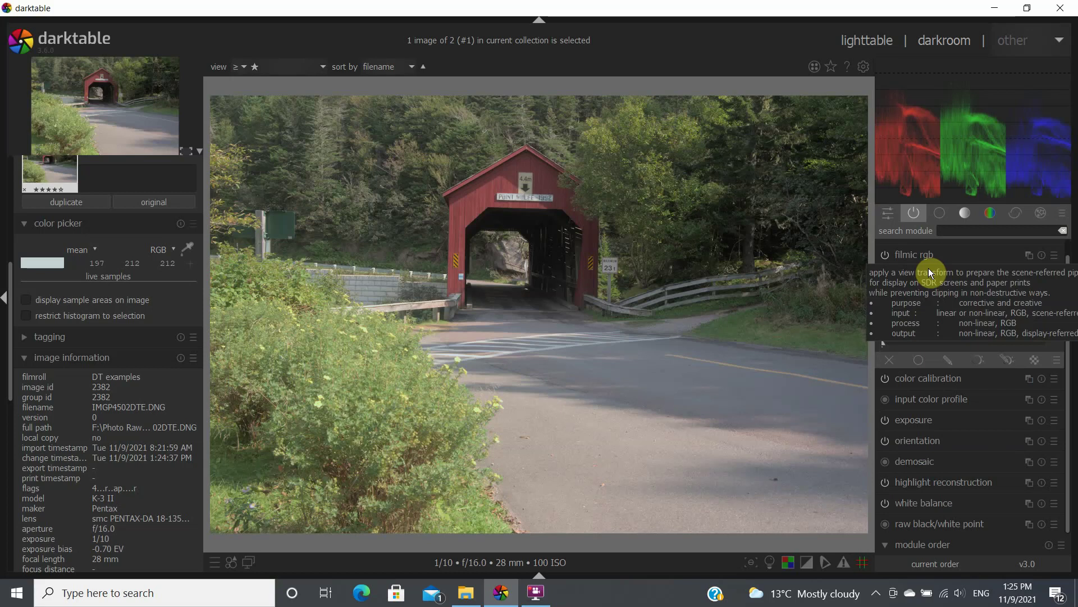
mouse_move(922, 304)
left_mouse_down()
mouse_move(946, 305)
mouse_move(912, 306)
mouse_move(925, 308)
left_mouse_up()
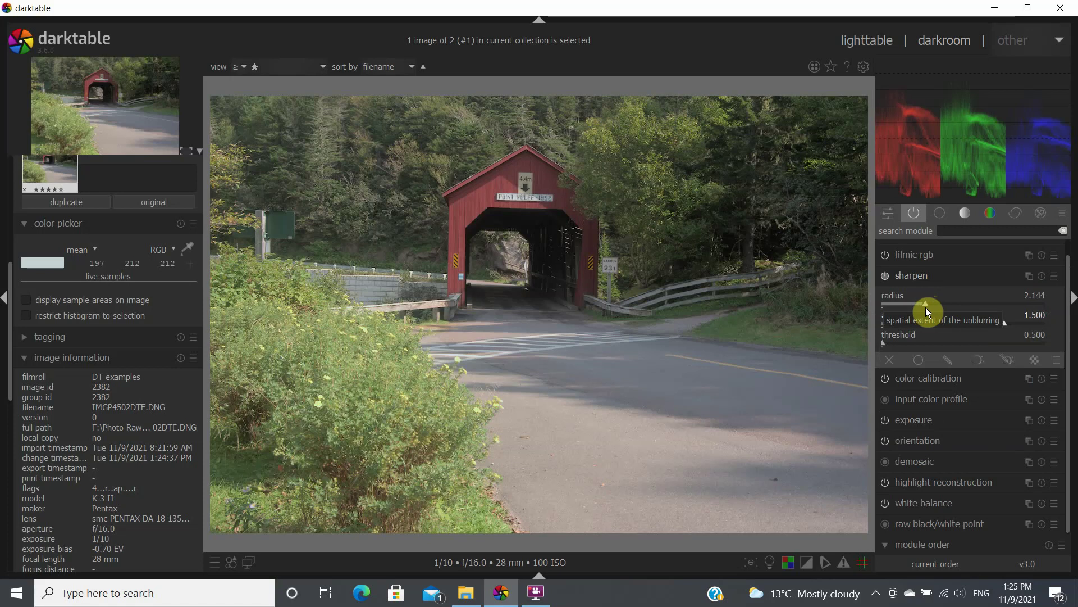
right_click(925, 302)
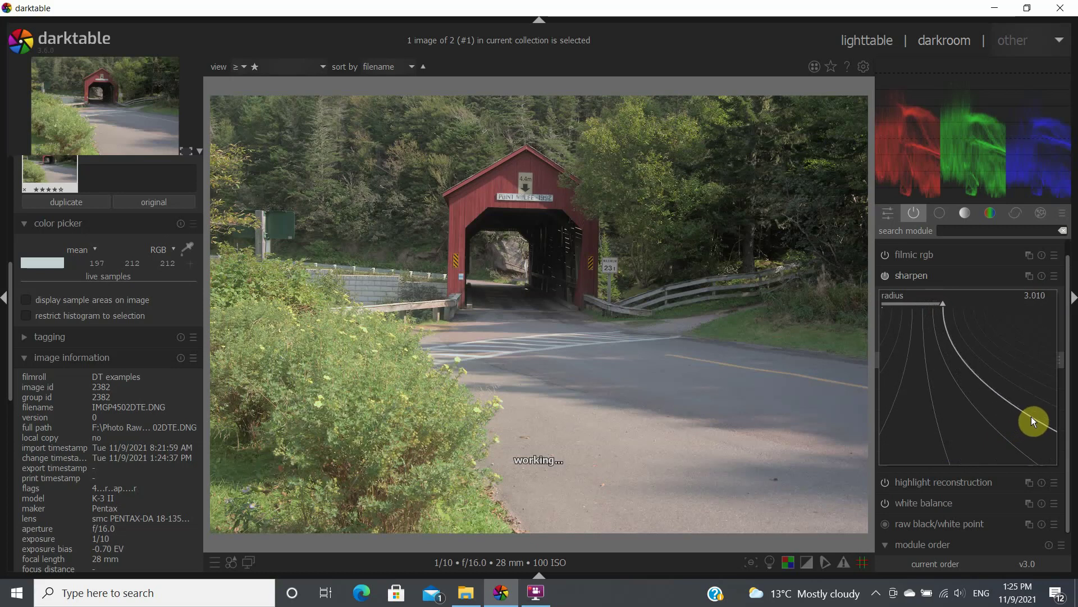
left_click(1031, 417)
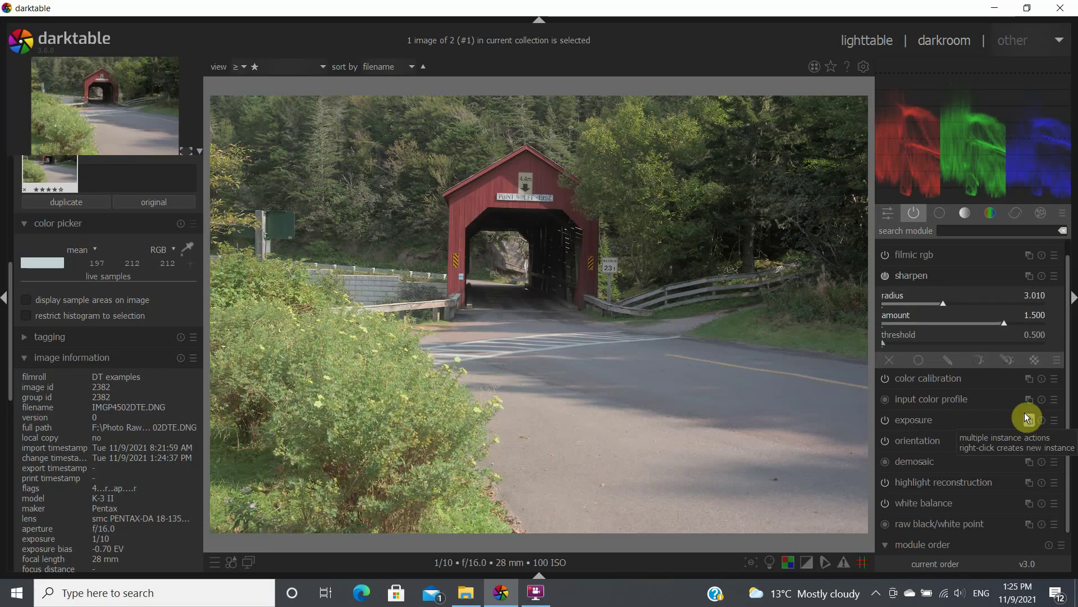
left_click(927, 275)
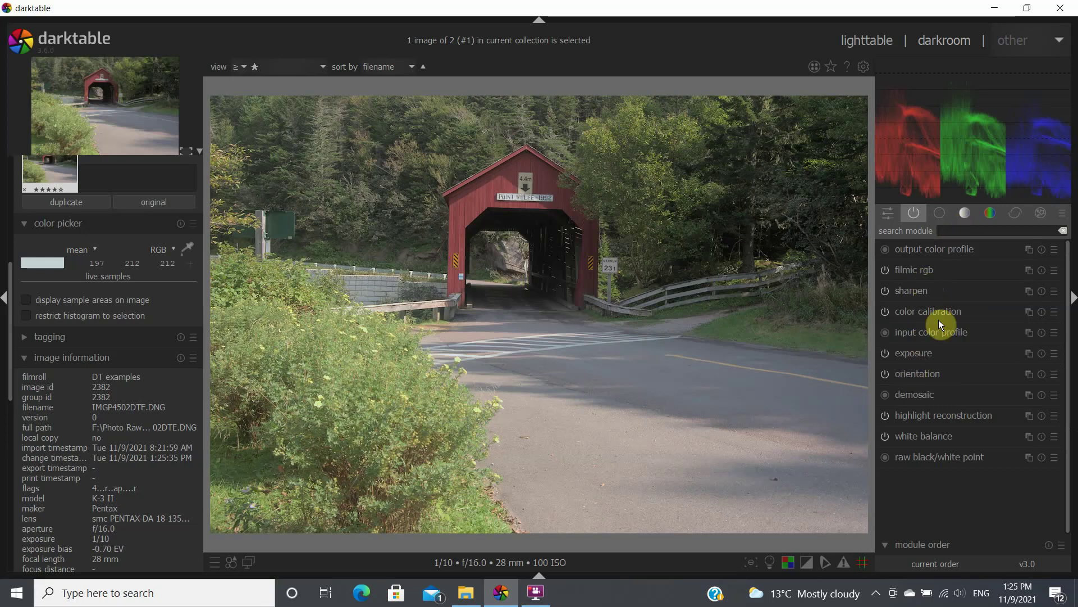
Step: Find the crop module and, keeping the original image aspect, draw a crop of about 4851 x 3225 around the covered bridge
left_click(953, 232)
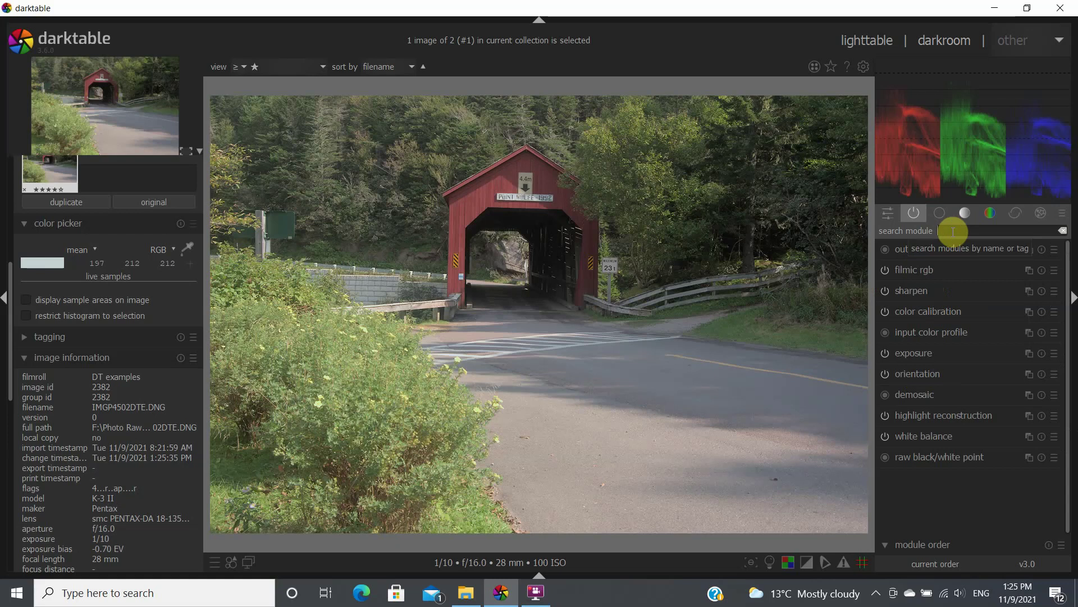
type("crop")
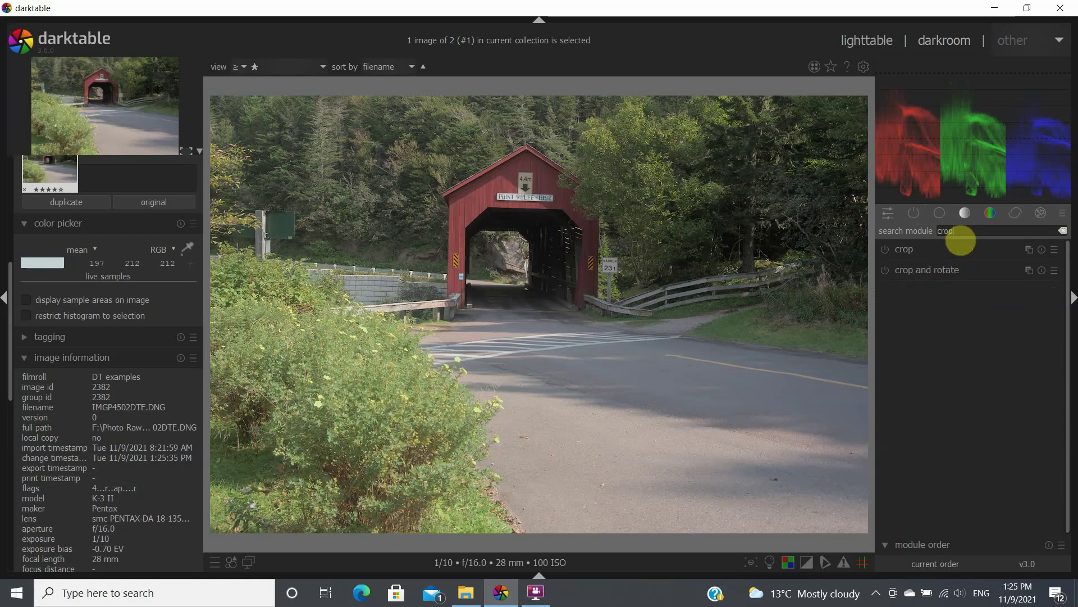
left_click(912, 248)
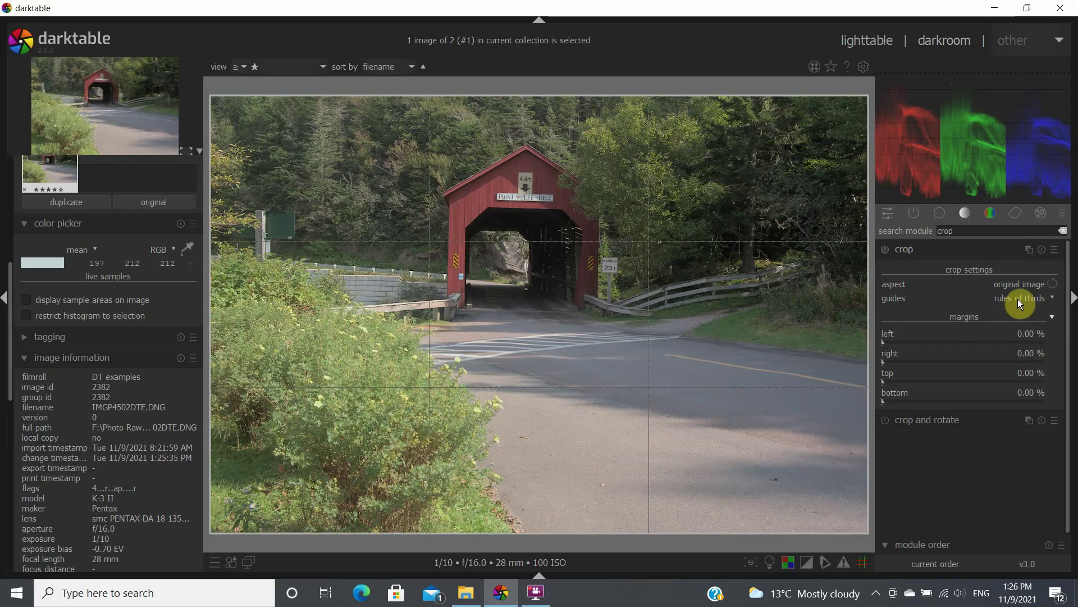
left_click(1031, 286)
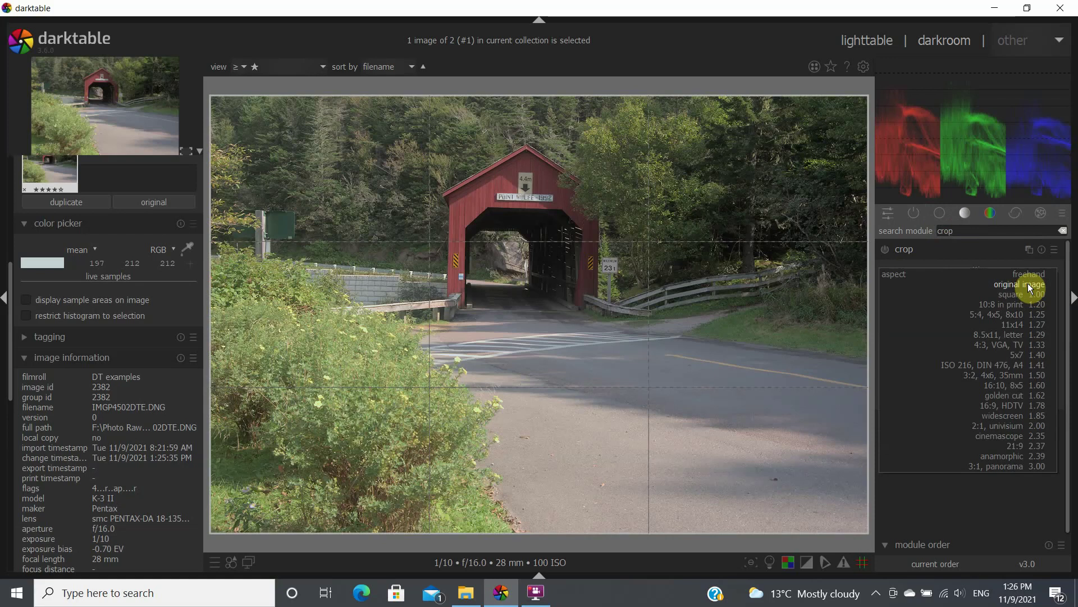
left_click(1030, 285)
left_click_drag(852, 103, 844, 109)
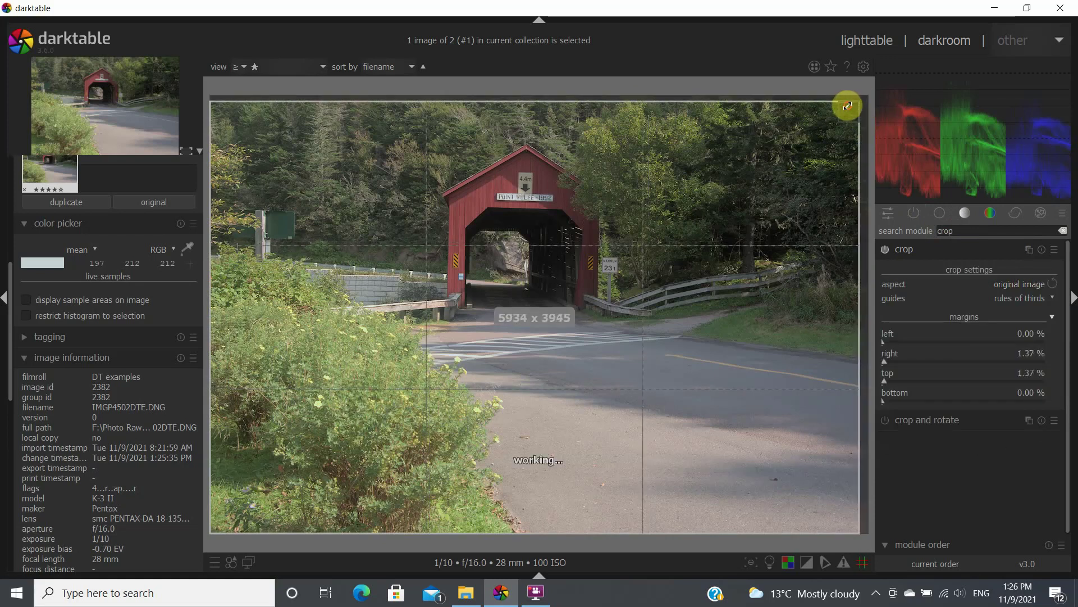
left_click_drag(218, 523, 341, 448)
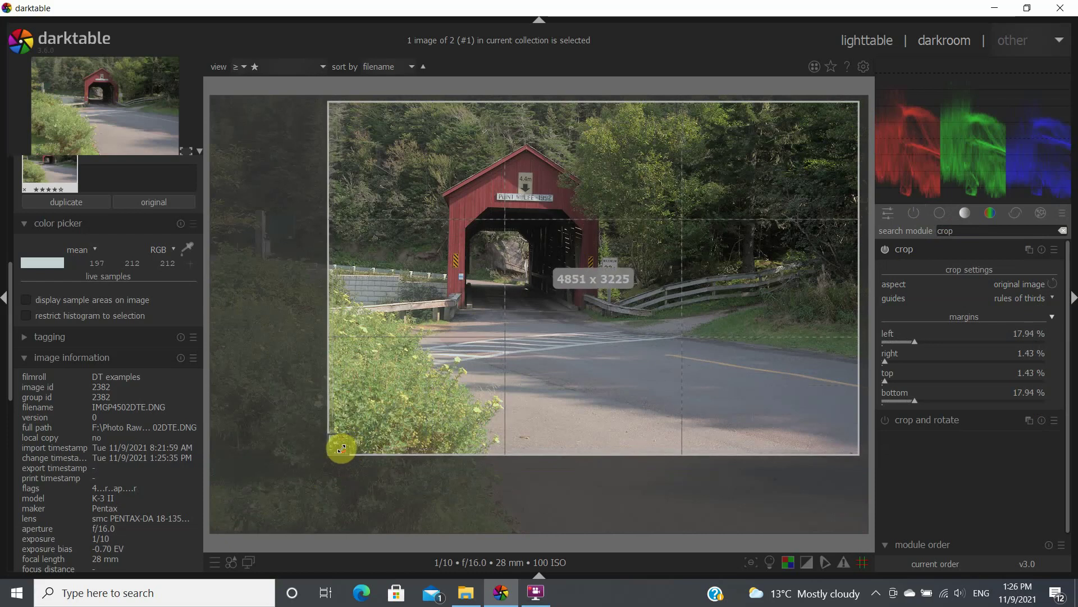
Step: Shift the crop slightly to margins of 18.11% left, 1.26% right, 1.30% top and 18.07% bottom, collapse the module and list the active modules
left_click_drag(736, 211, 741, 203)
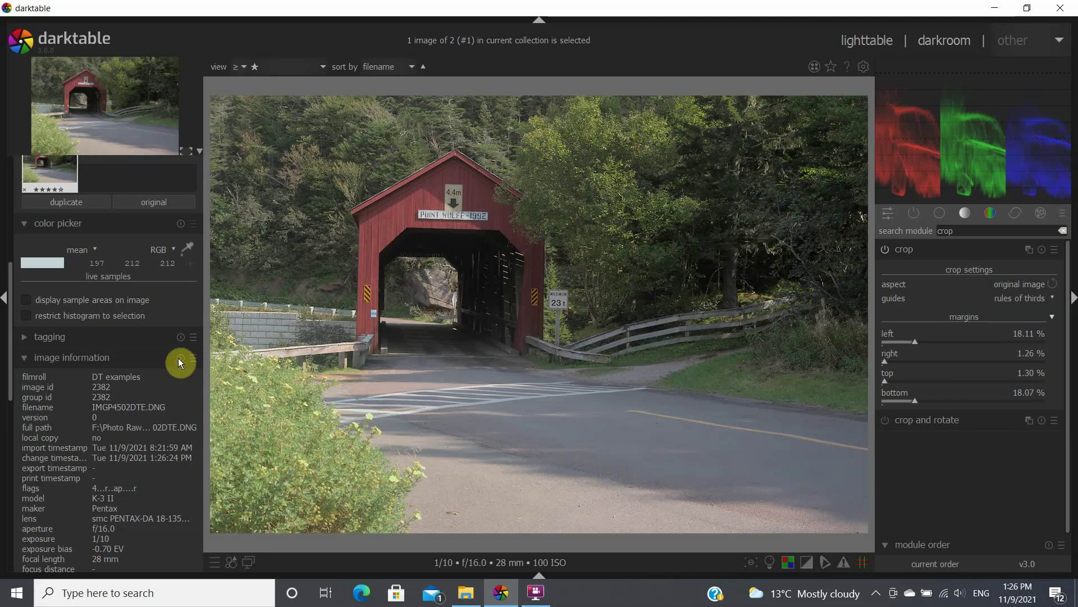
left_click(916, 252)
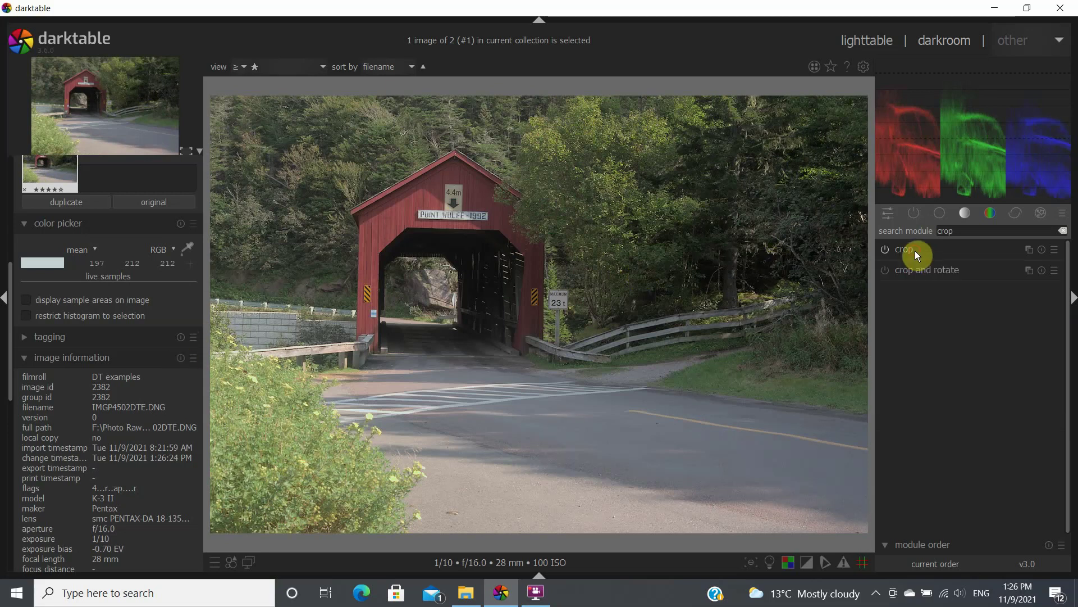
left_click(915, 213)
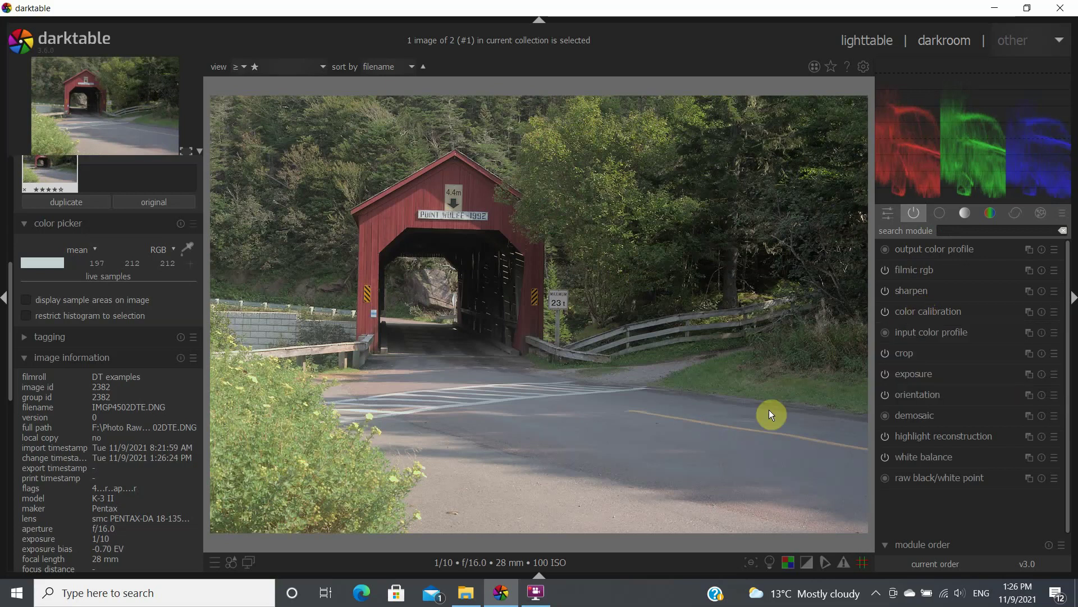
Step: Check the photo with color assessment, the raw overexposure indication and the clipping indication, switching each one on and off again
left_click(768, 562)
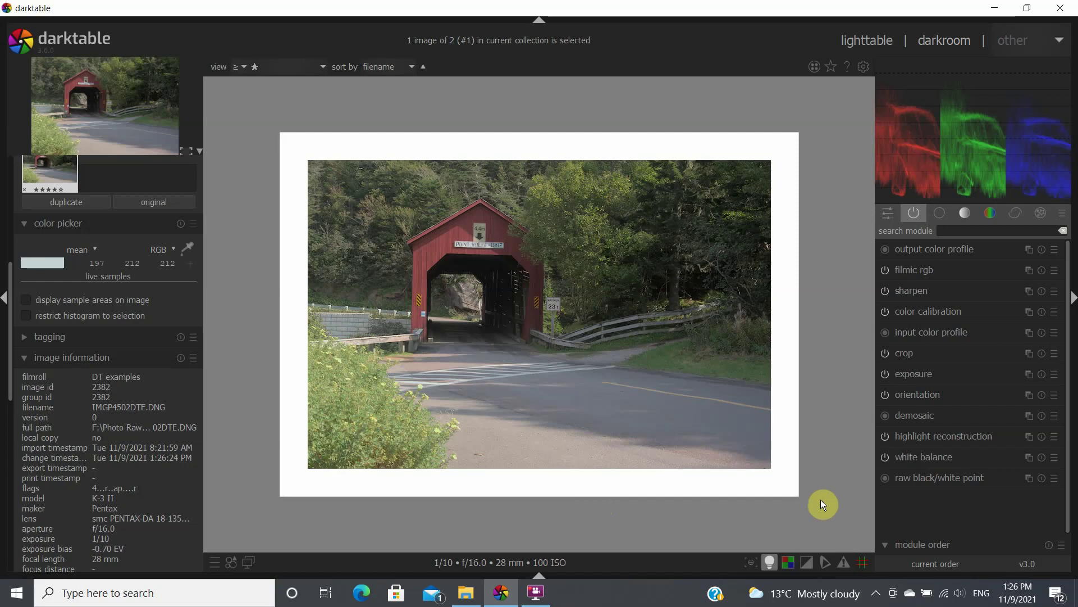
left_click(773, 561)
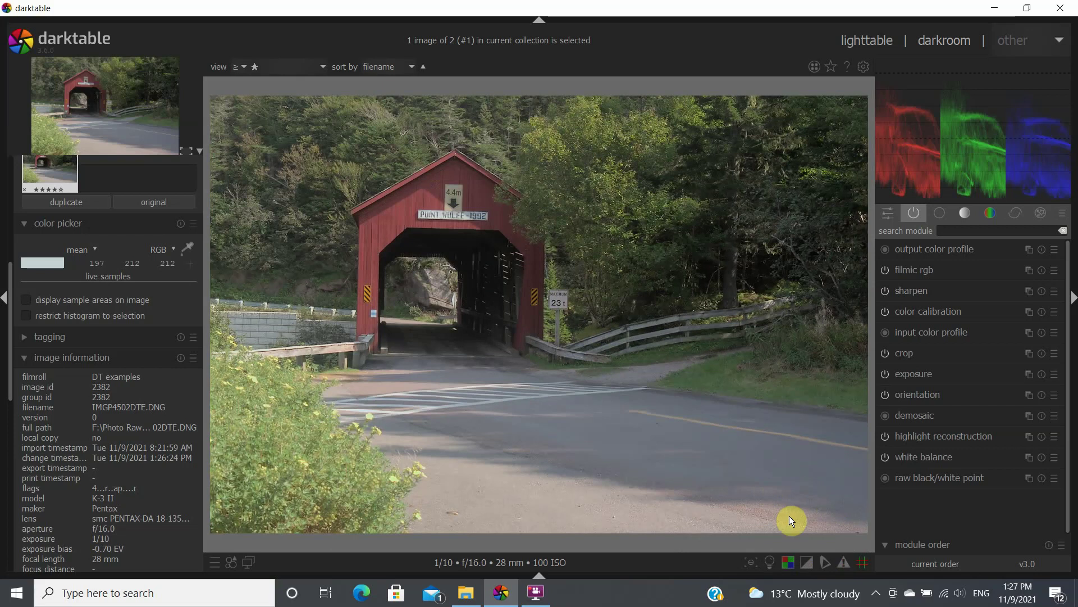
left_click(789, 560)
left_click(787, 562)
left_click(806, 561)
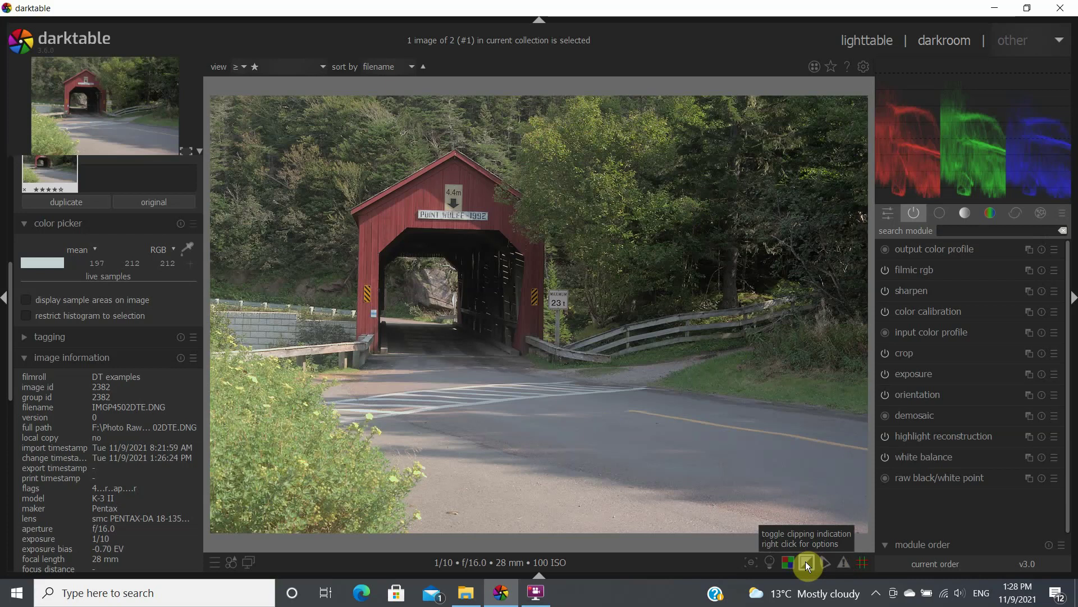
left_click(806, 561)
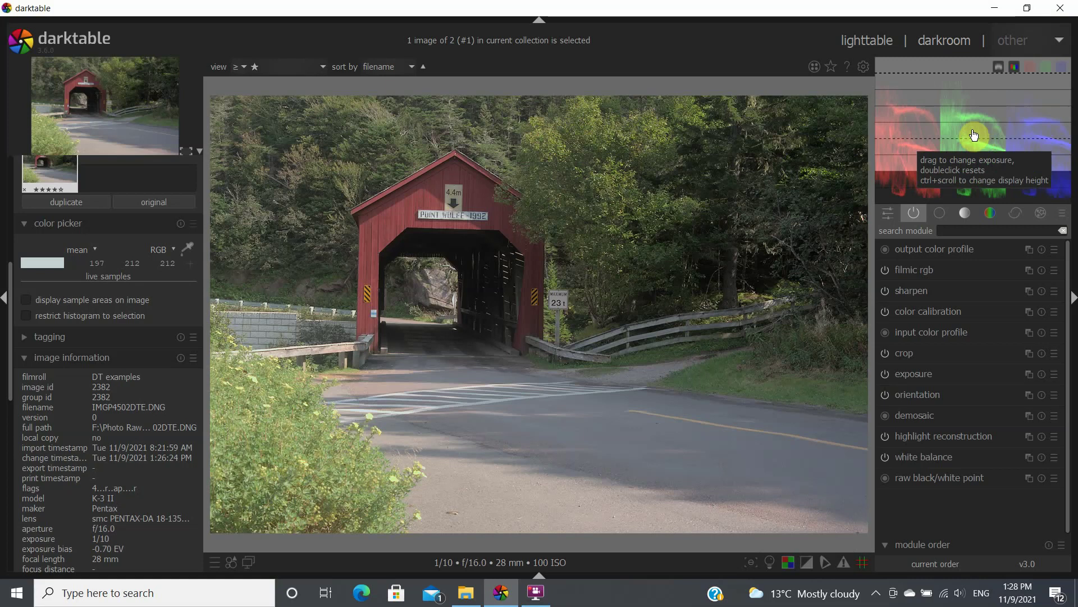
Step: View the photo's tones in the vectorscope and the histogram, and return the scope to the RGB parade
left_click_drag(973, 135, 992, 115)
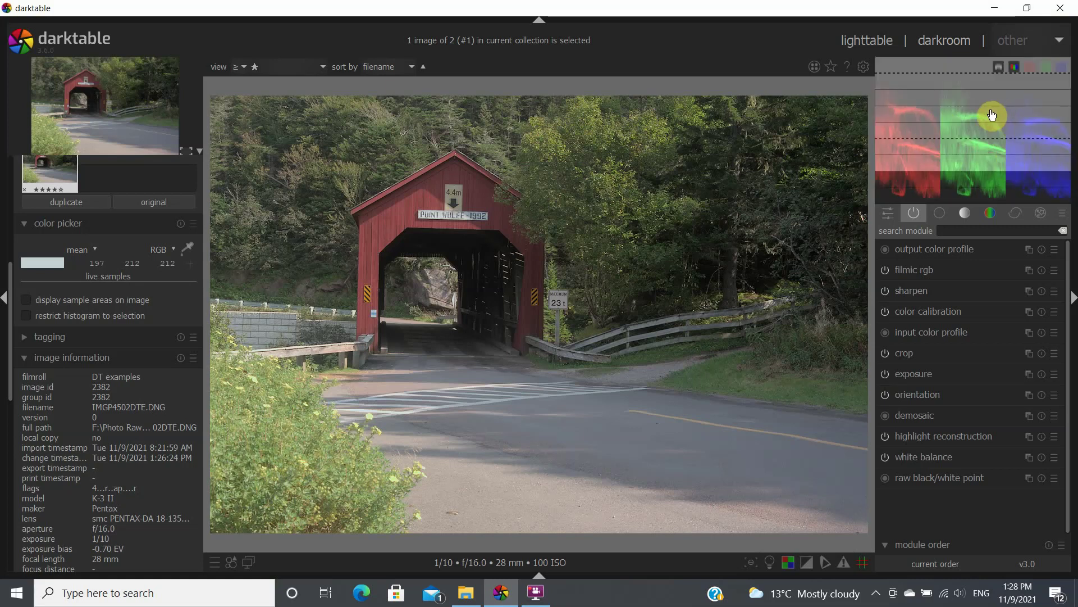
left_click(999, 65)
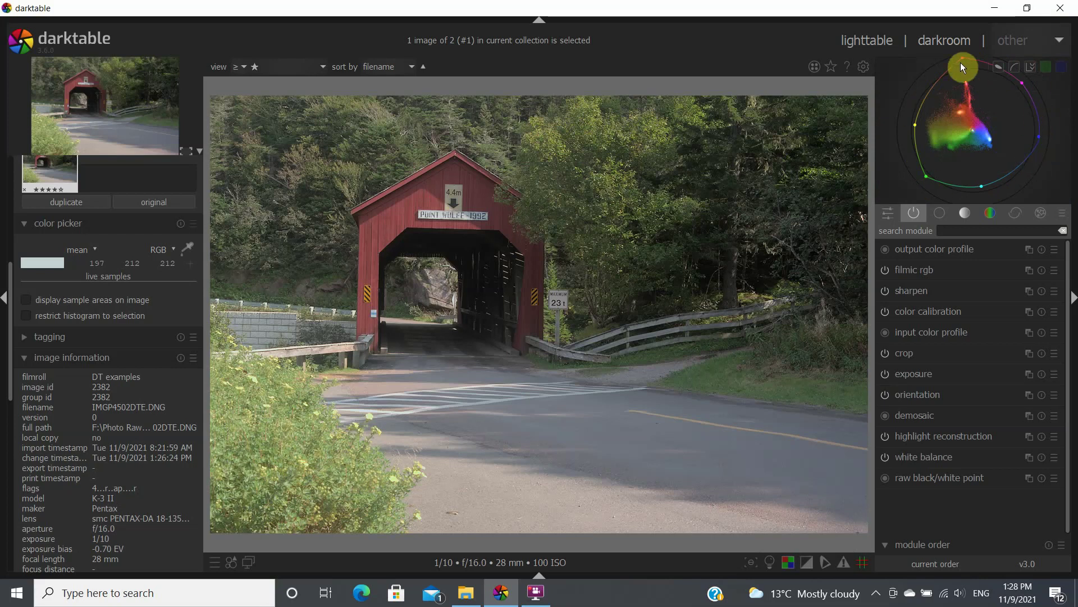
left_click(1000, 65)
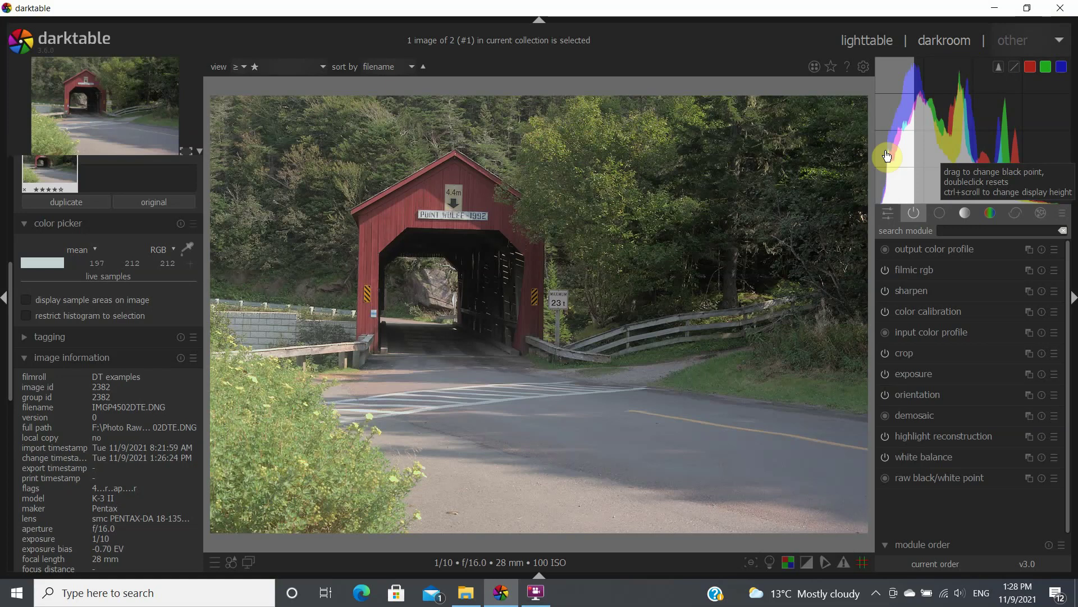
left_click(997, 65)
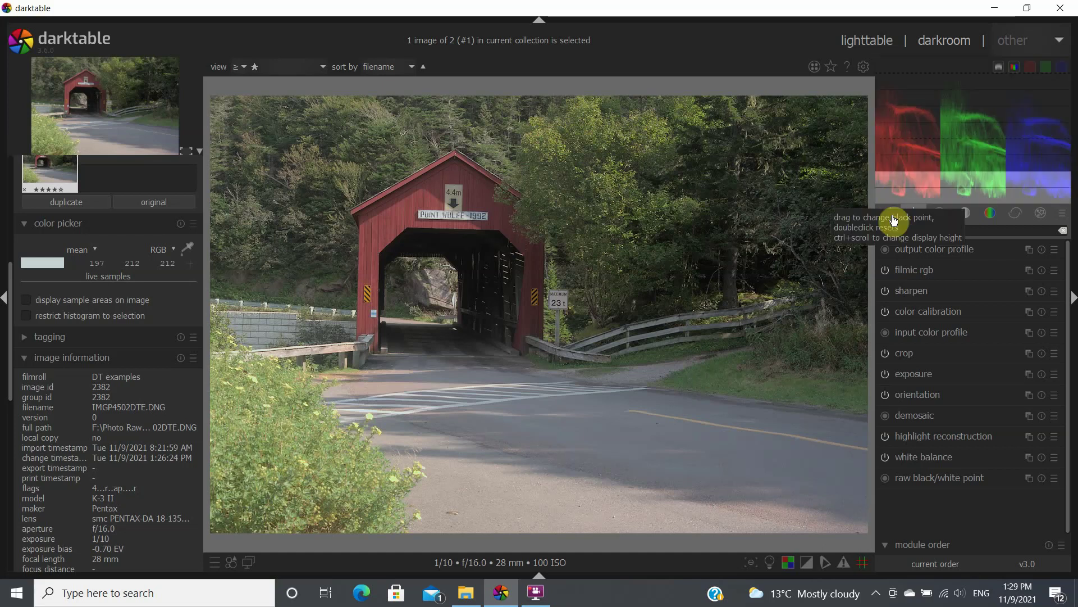
Step: In filmic rgb, set the white relative exposure to about +3.98 EV and the black relative exposure to about -5.42 EV
left_click(917, 271)
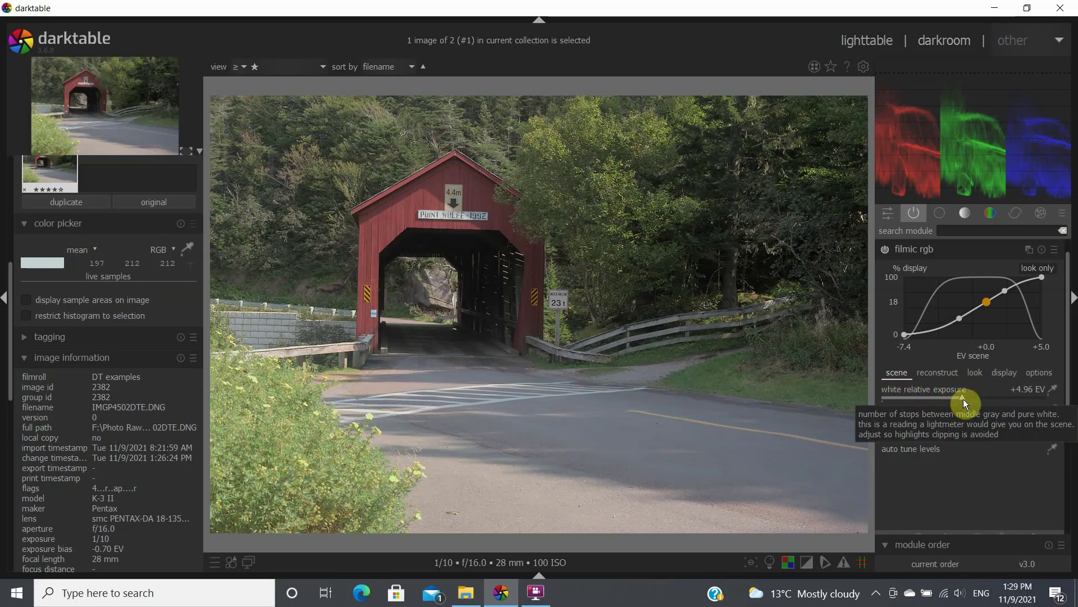
left_click_drag(962, 397, 936, 399)
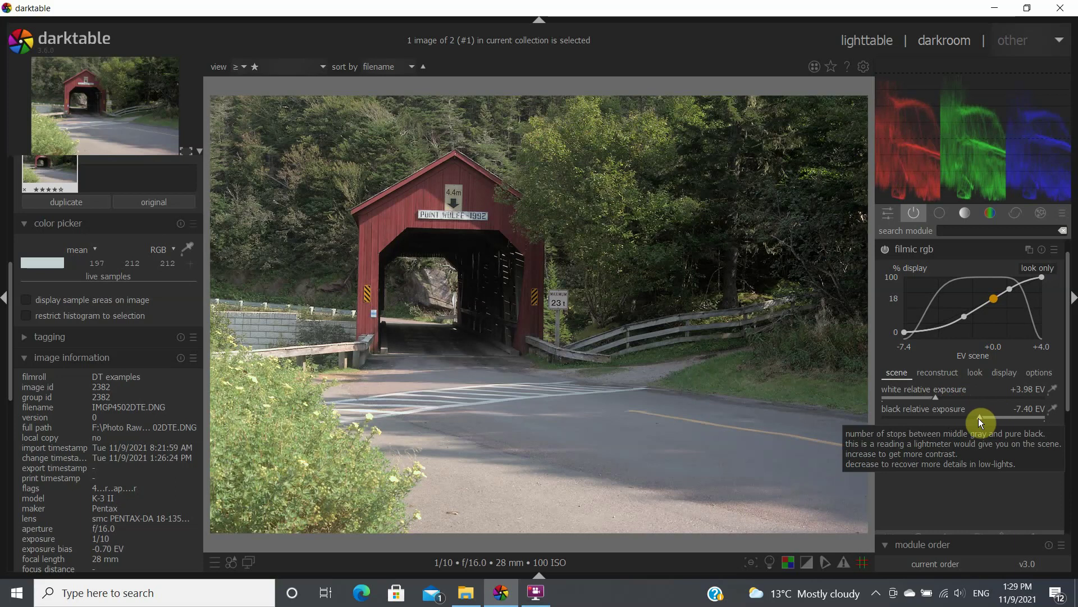
left_click_drag(979, 417, 1009, 417)
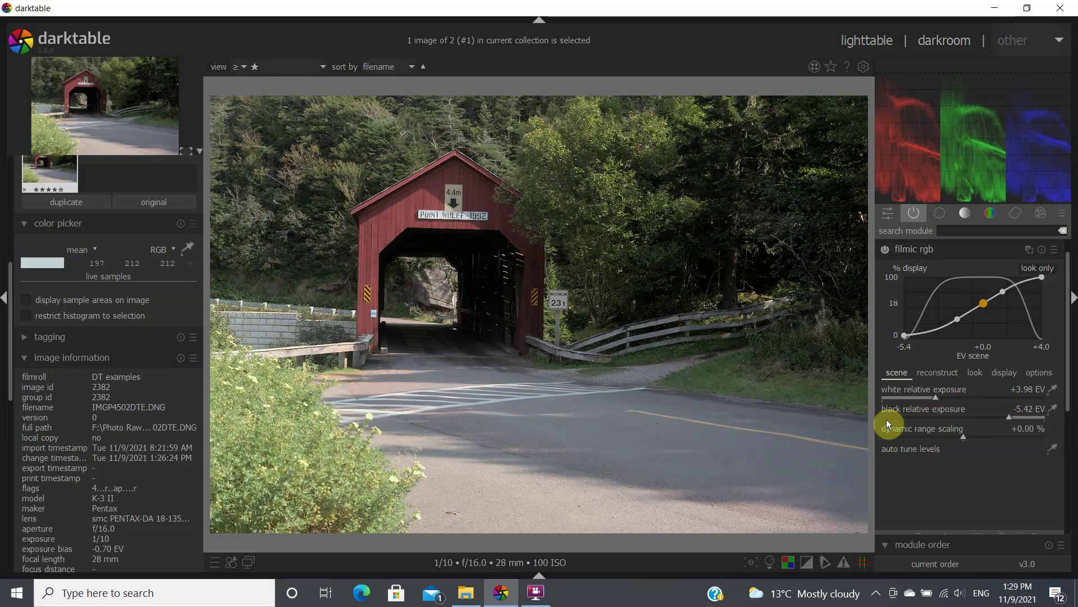
Step: Set the filmic rgb look to a latitude of about 37.63% and a contrast of about 1.423, and collapse the module
left_click(973, 373)
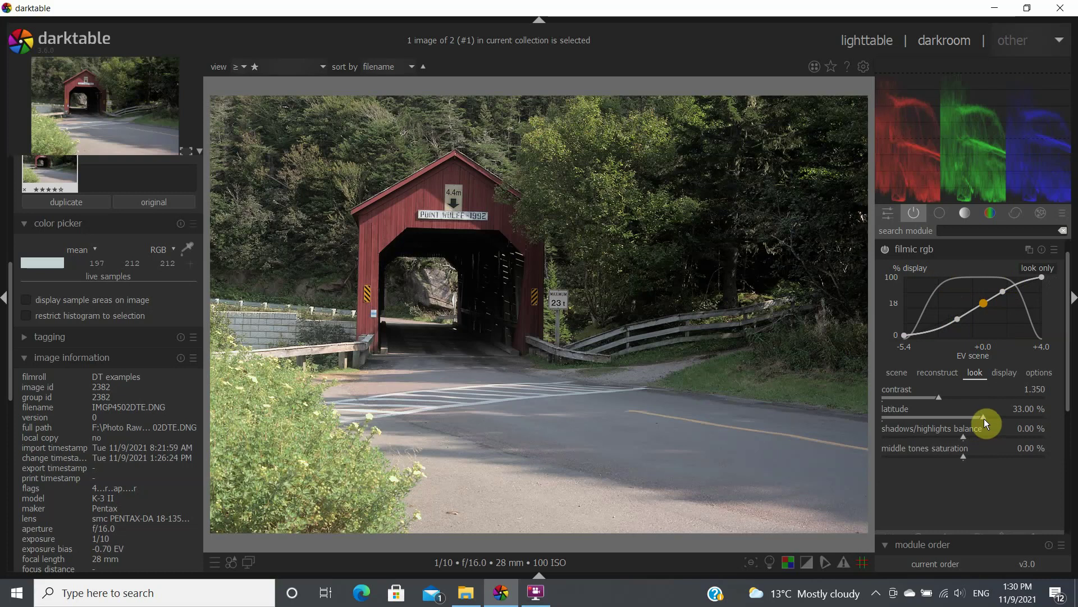
left_click_drag(984, 419, 999, 415)
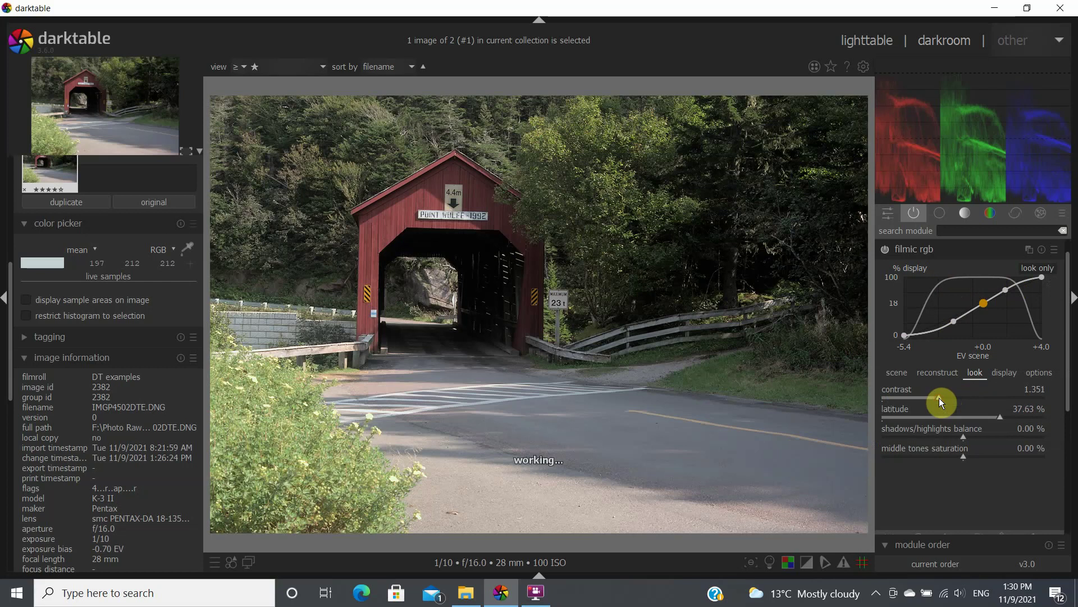
left_click_drag(939, 398, 952, 396)
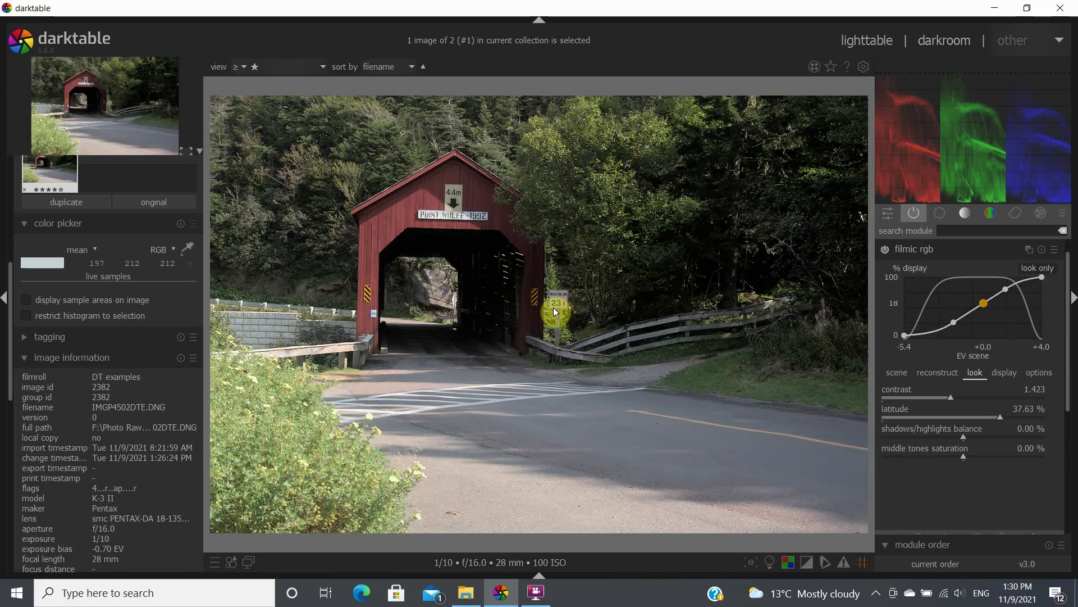
left_click(910, 249)
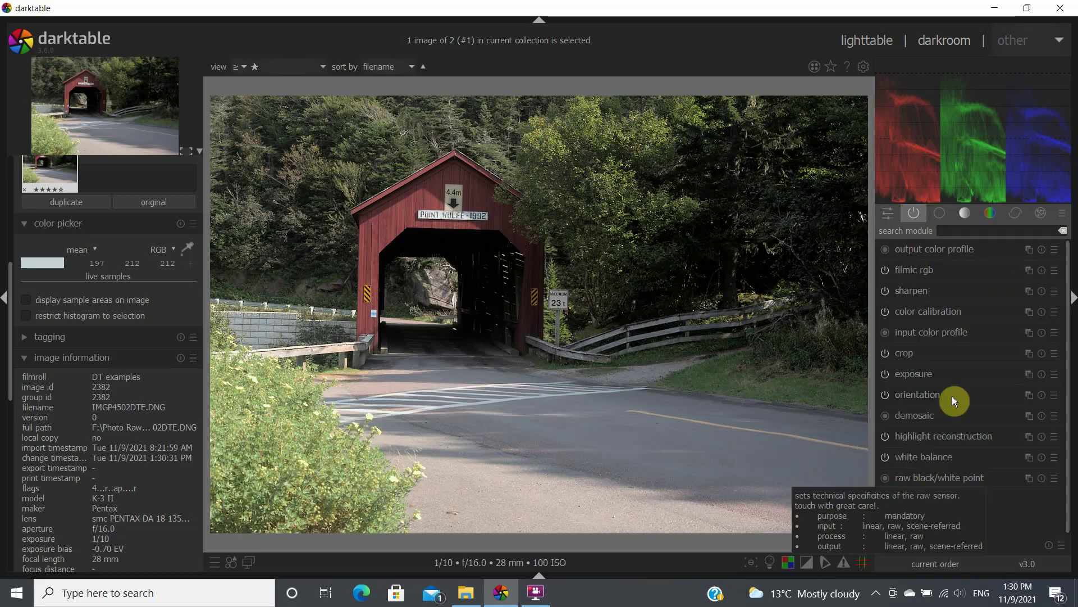
Step: Open color balance rgb from the color modules and set its global vibrance to 10%
left_click(990, 212)
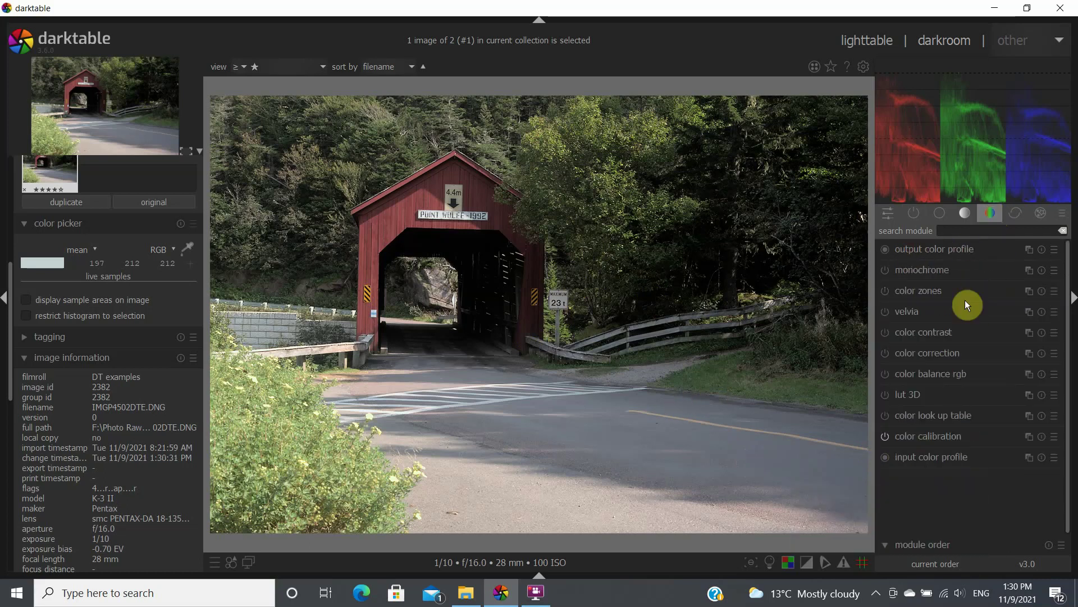
left_click(925, 377)
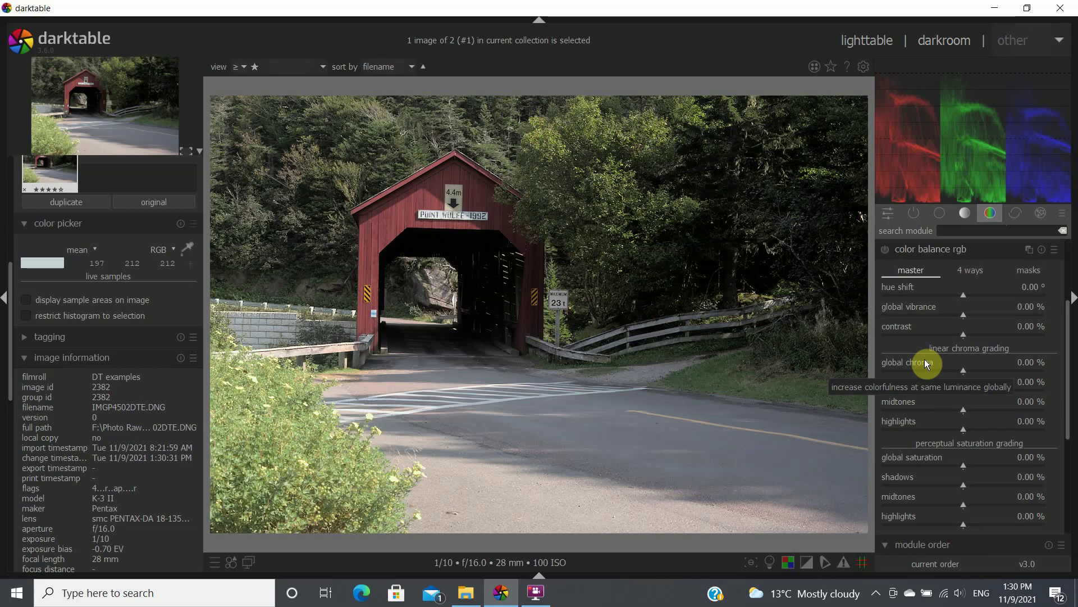
right_click(965, 316)
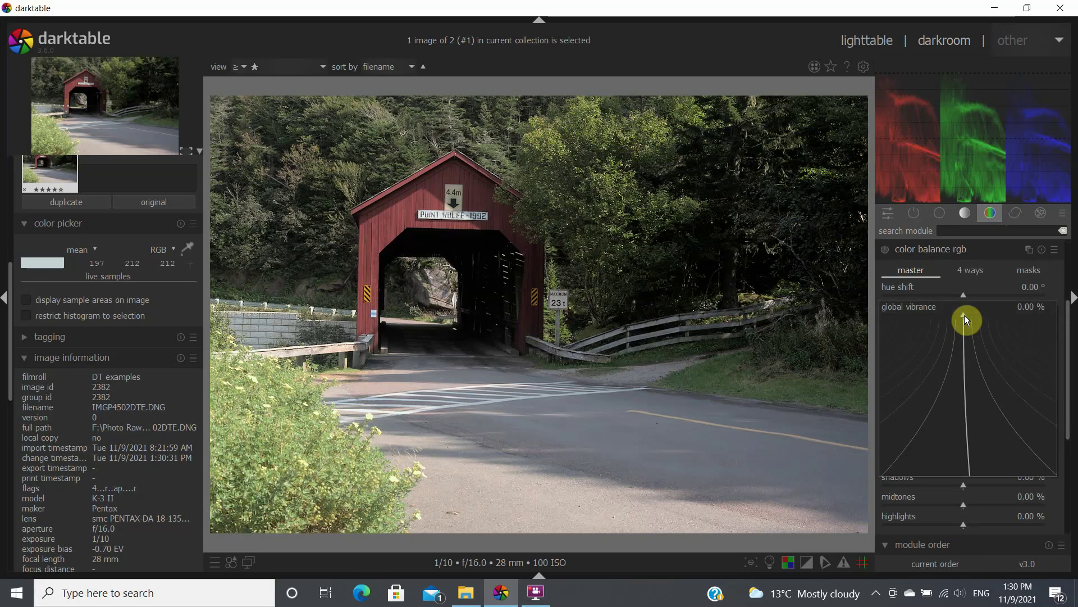
type("10")
key("Return")
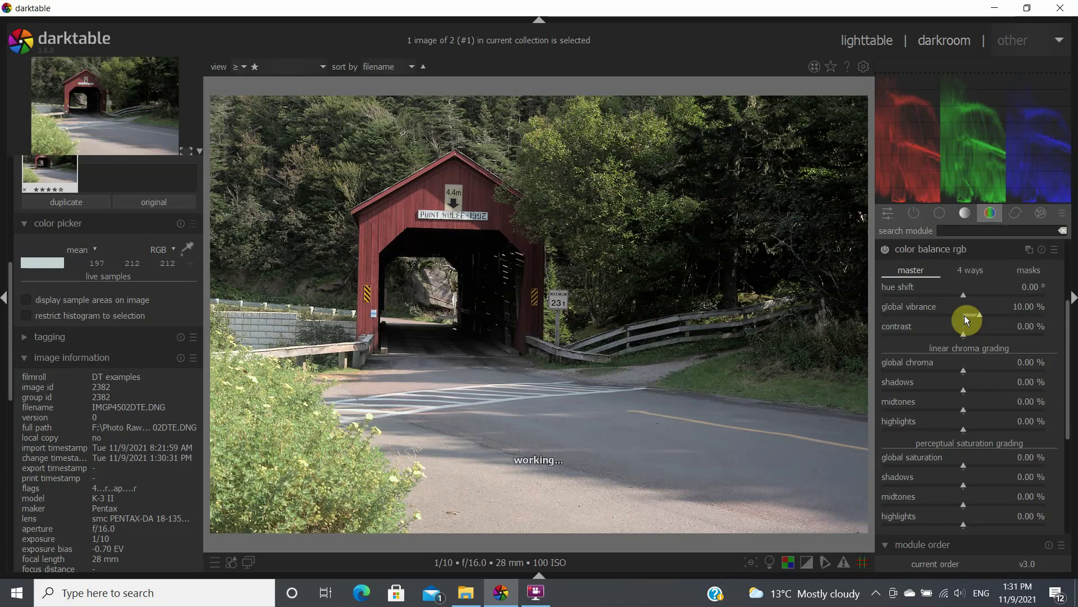
Step: Set both the global chroma and the global saturation in color balance rgb to 10%
right_click(963, 369)
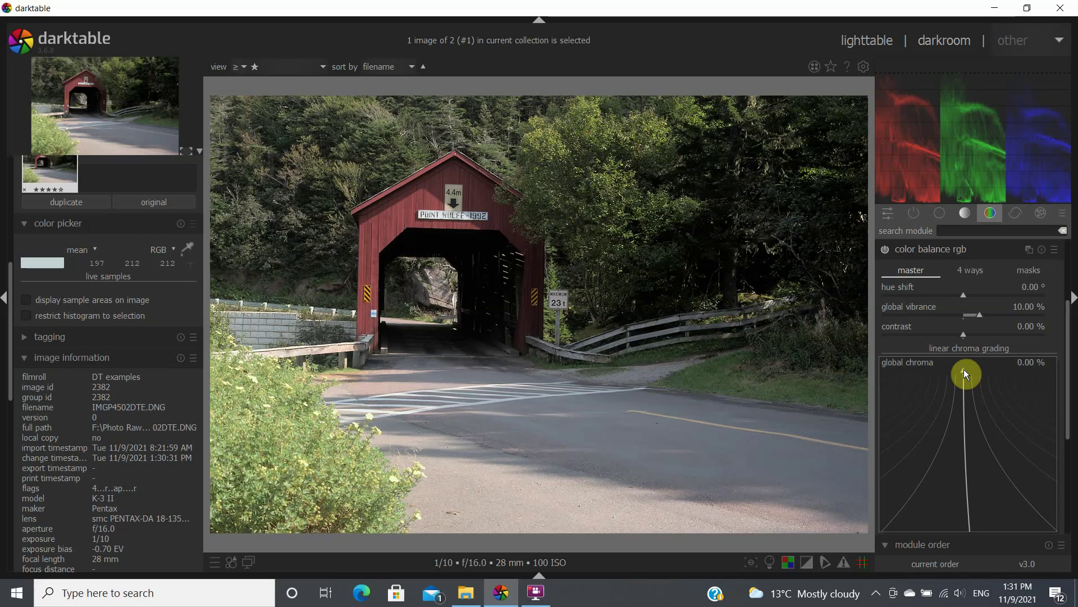
type("10")
key("Escape")
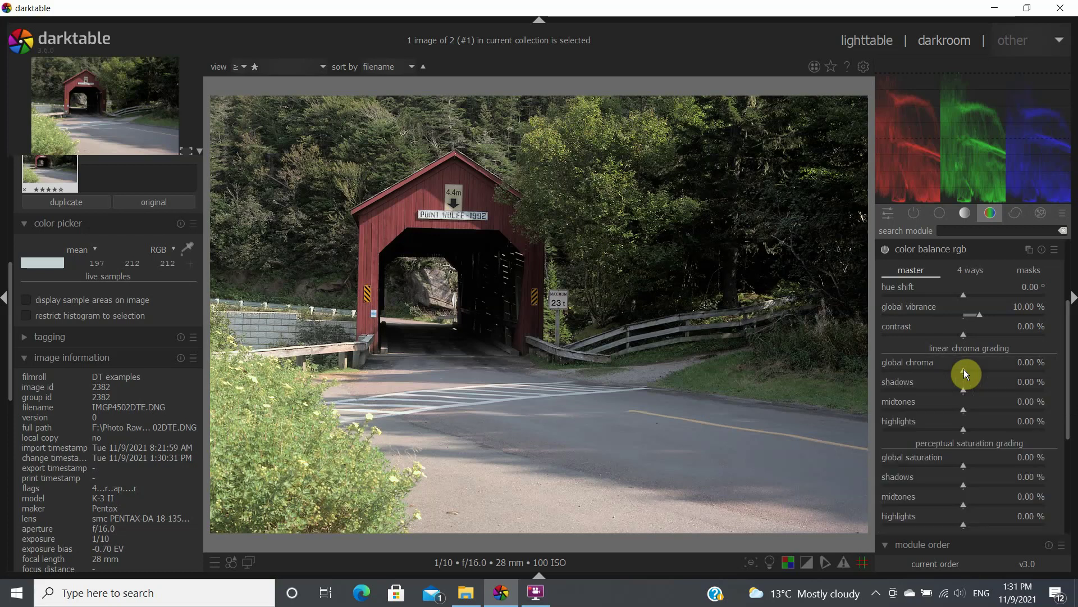
right_click(964, 464)
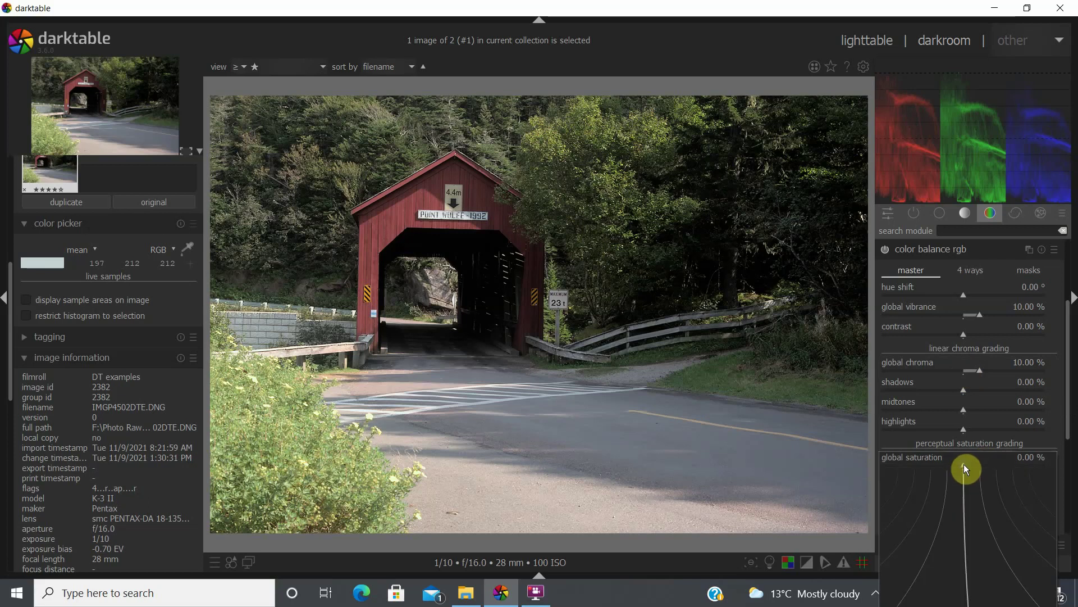
type("10")
key("Return")
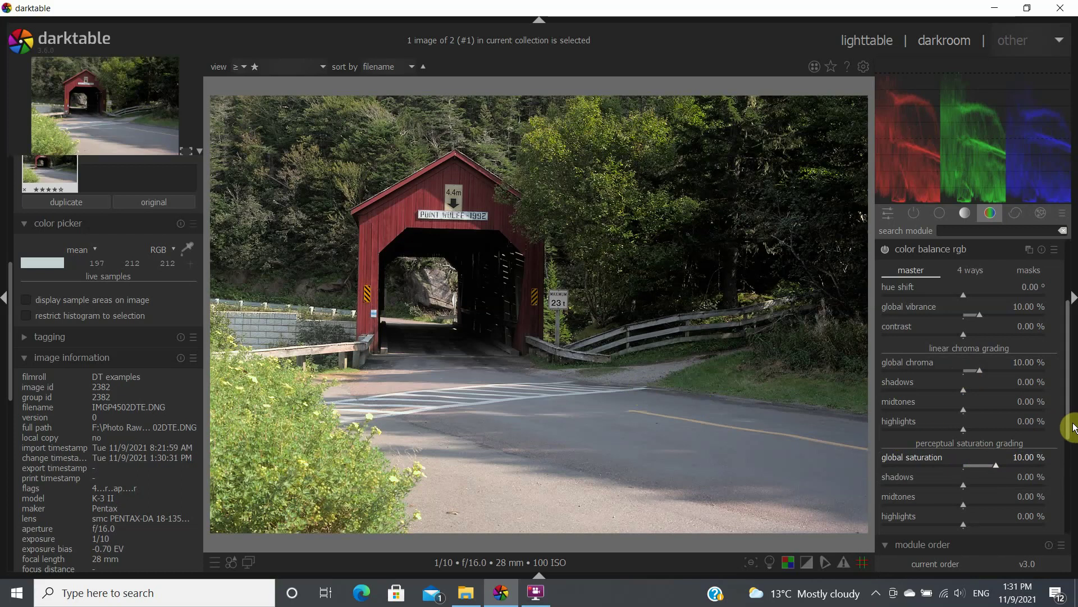
Step: Raise the global perceptual brilliance in color balance rgb to about 5.93% and collapse the module
left_click_drag(1069, 421, 1066, 491)
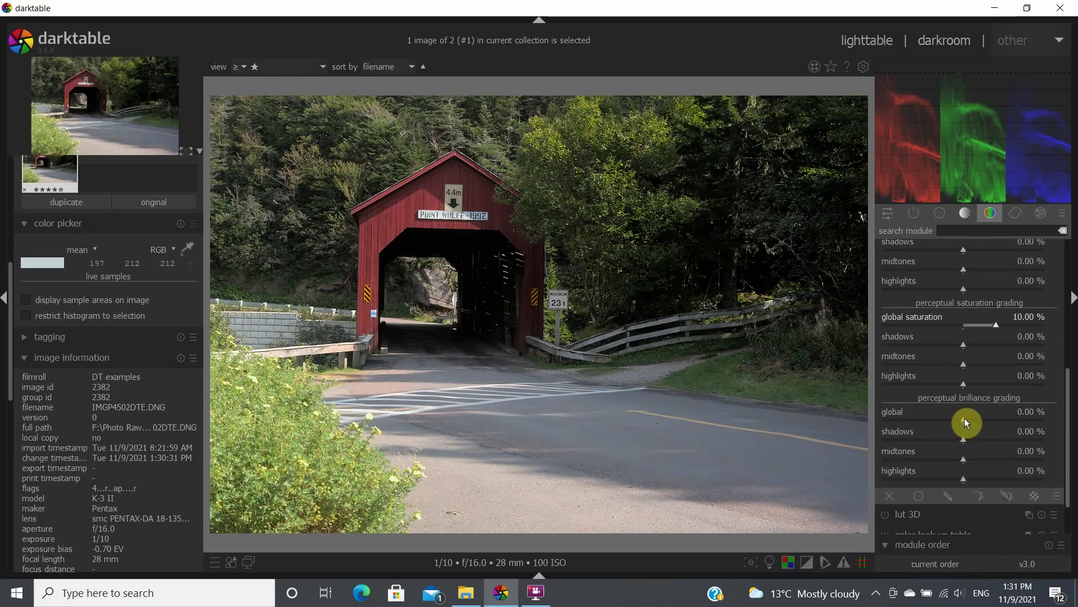
left_click_drag(976, 419, 1004, 420)
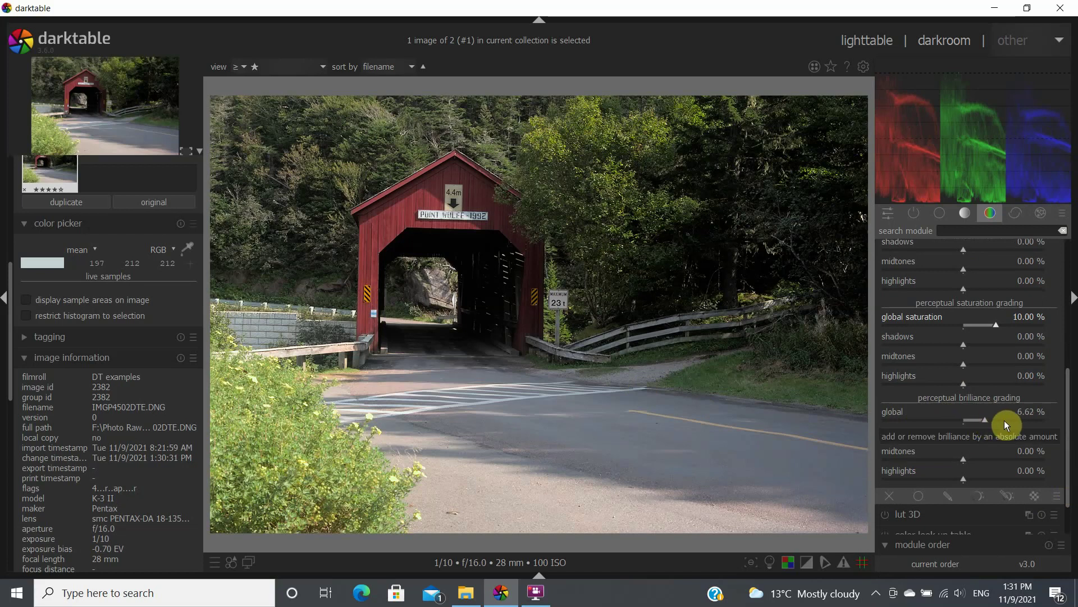
scroll(1023, 423, "up", 5)
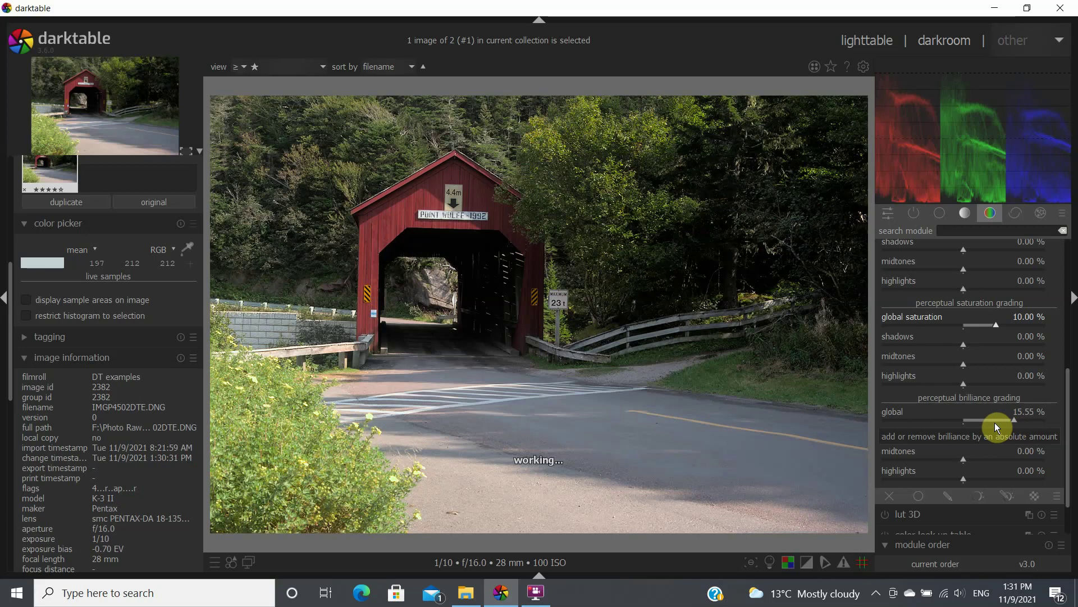
left_click_drag(995, 422, 983, 419)
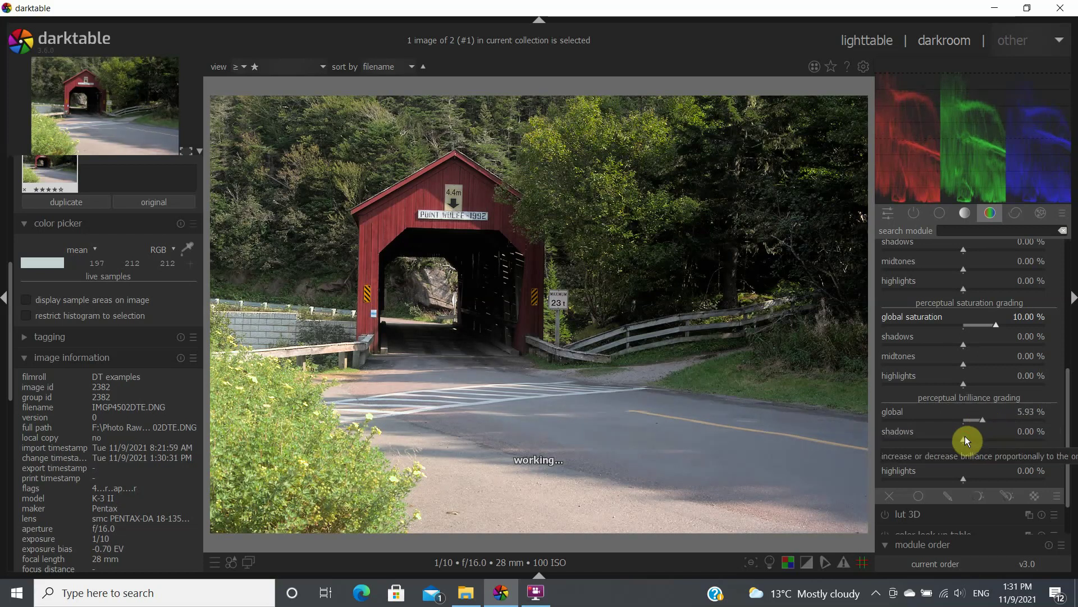
left_click_drag(1066, 376, 1069, 291)
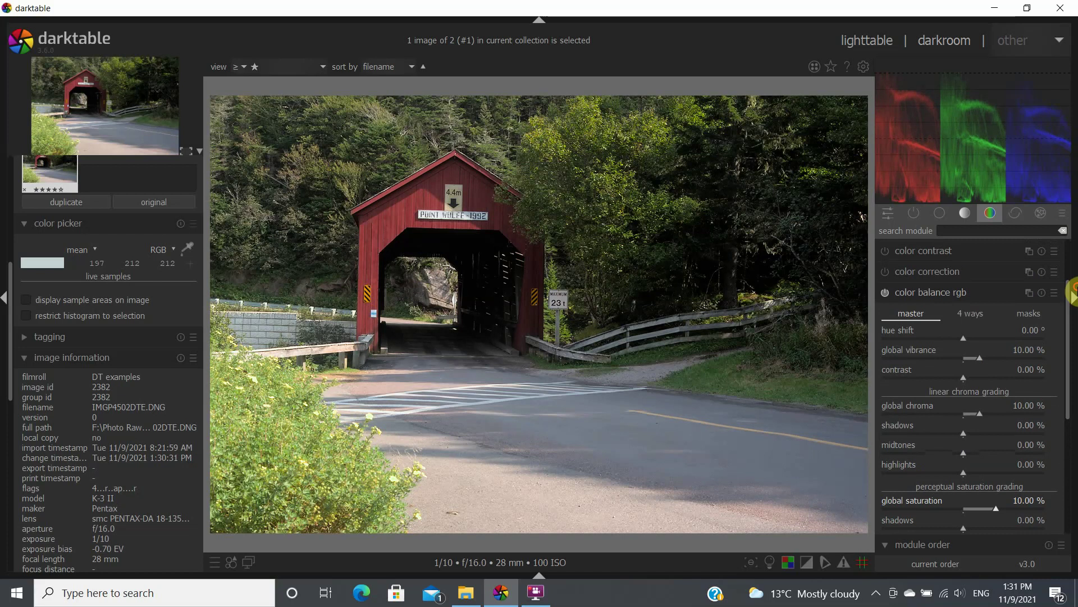
left_click(940, 292)
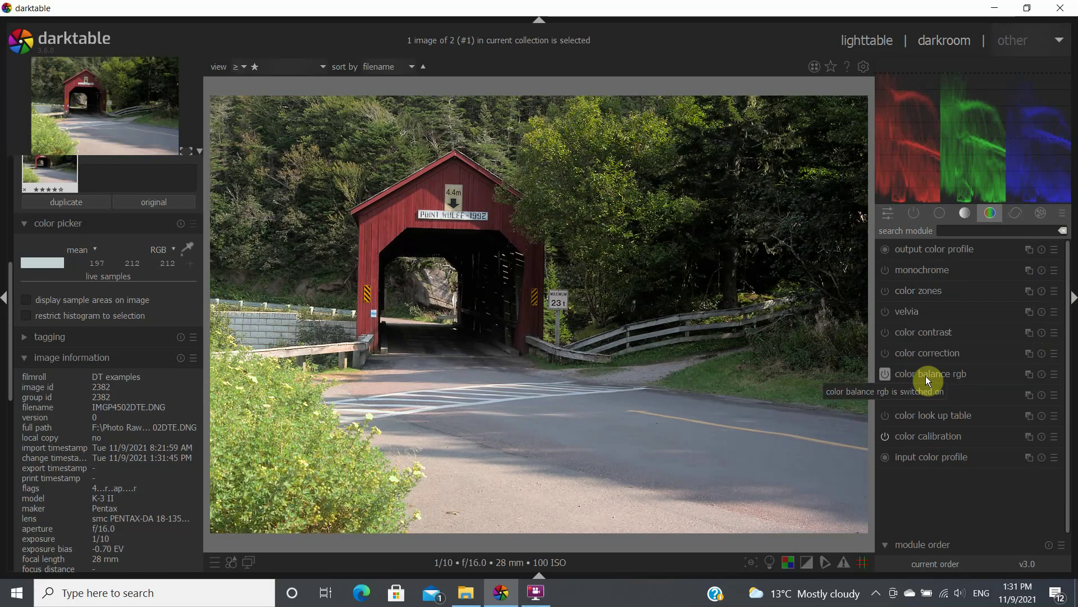
Step: Compare the photo with color balance rgb off and on, leave it on, and list the active modules
left_click(885, 376)
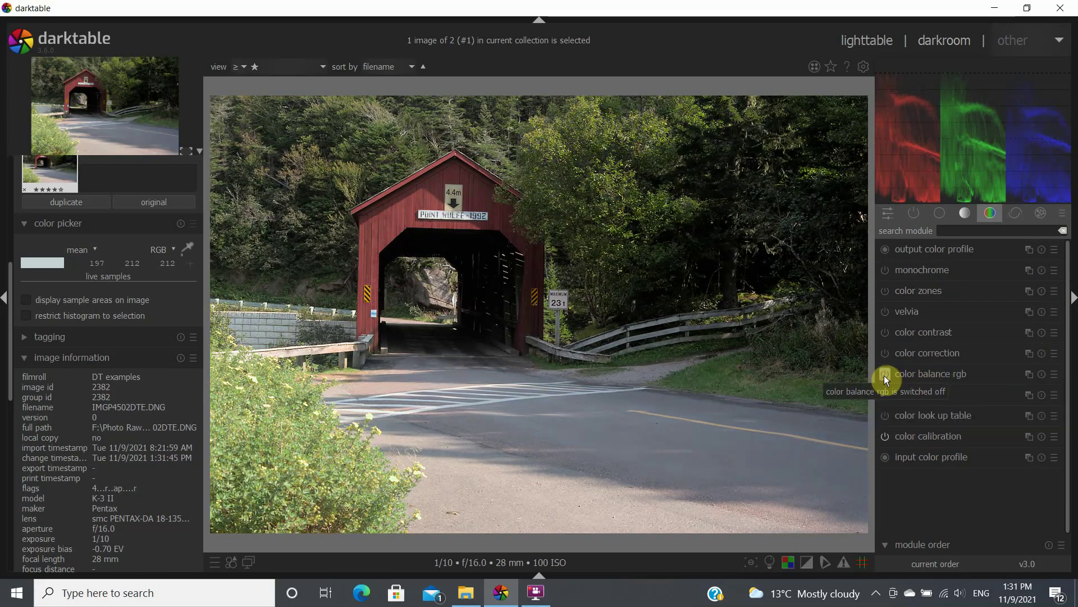
left_click(884, 374)
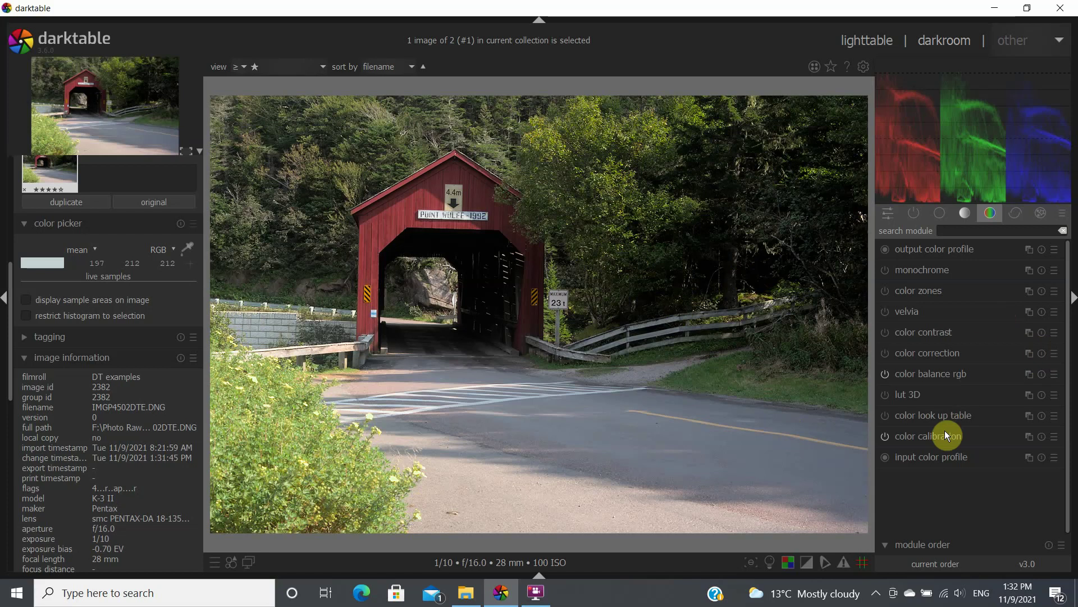
left_click(914, 214)
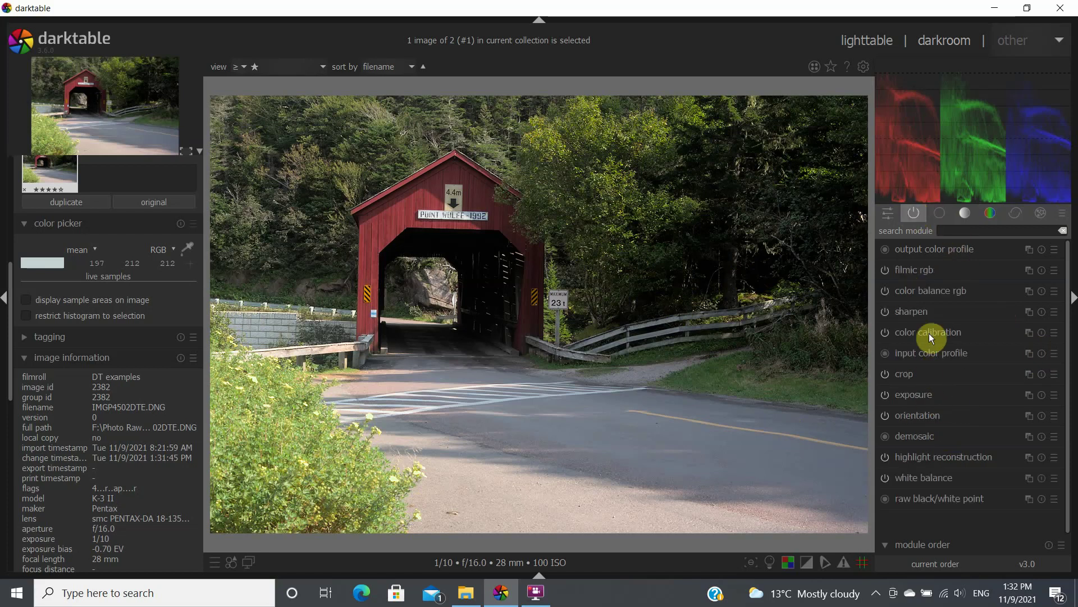
Step: Open the tone equalizer from the base modules and turn it on
left_click(939, 212)
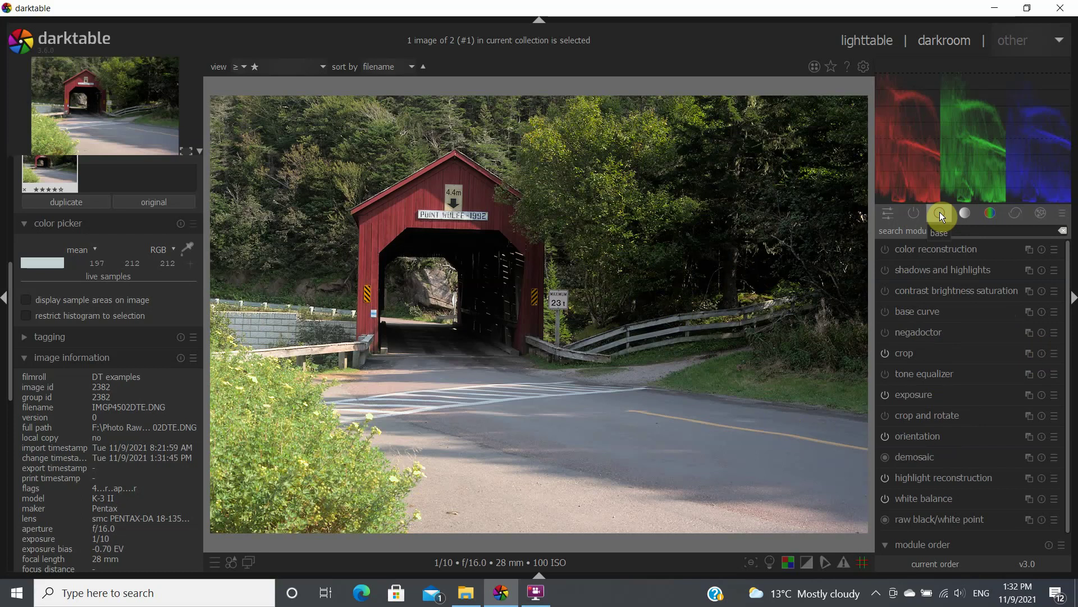
left_click(924, 375)
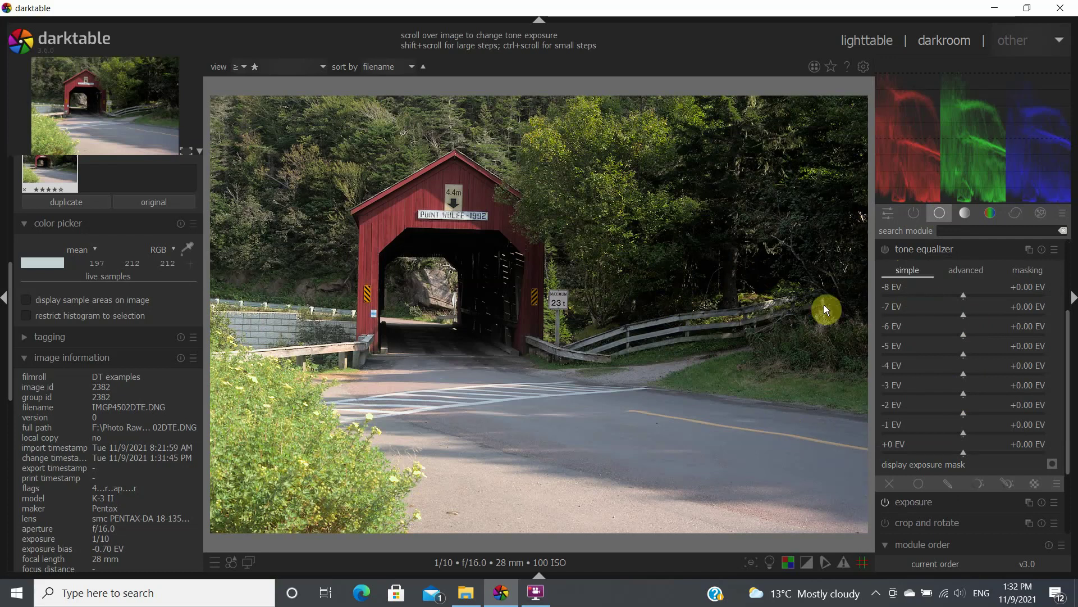
left_click(885, 249)
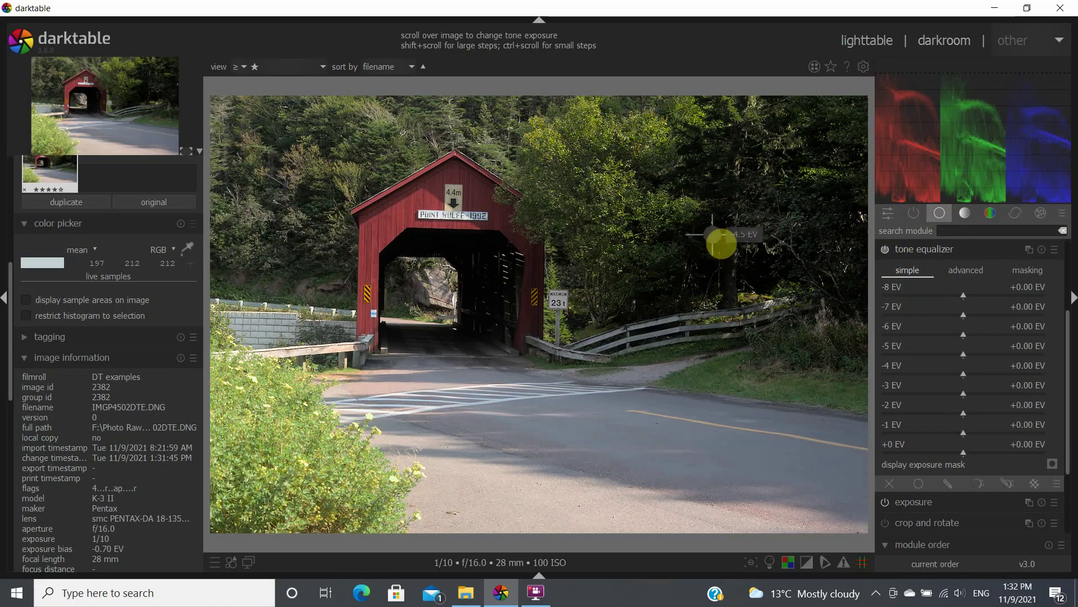
Step: Brighten the dark trees beside the bridge with the tone equalizer, raising the -5 EV band to +0.91 EV and -4 EV to +0.85 EV
scroll(712, 233, "down", 1)
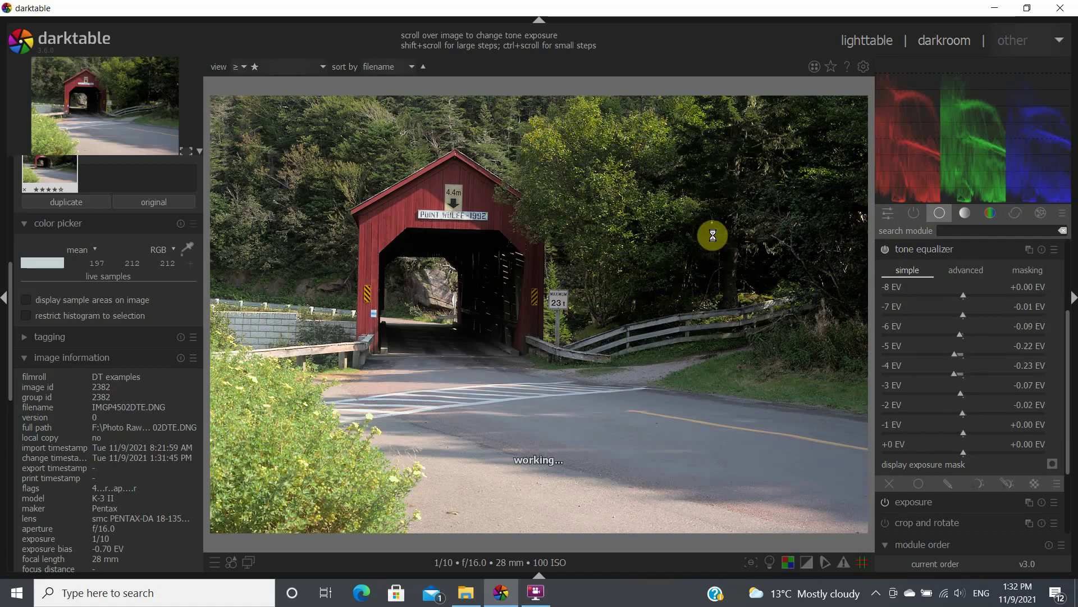
scroll(712, 234, "up", 1)
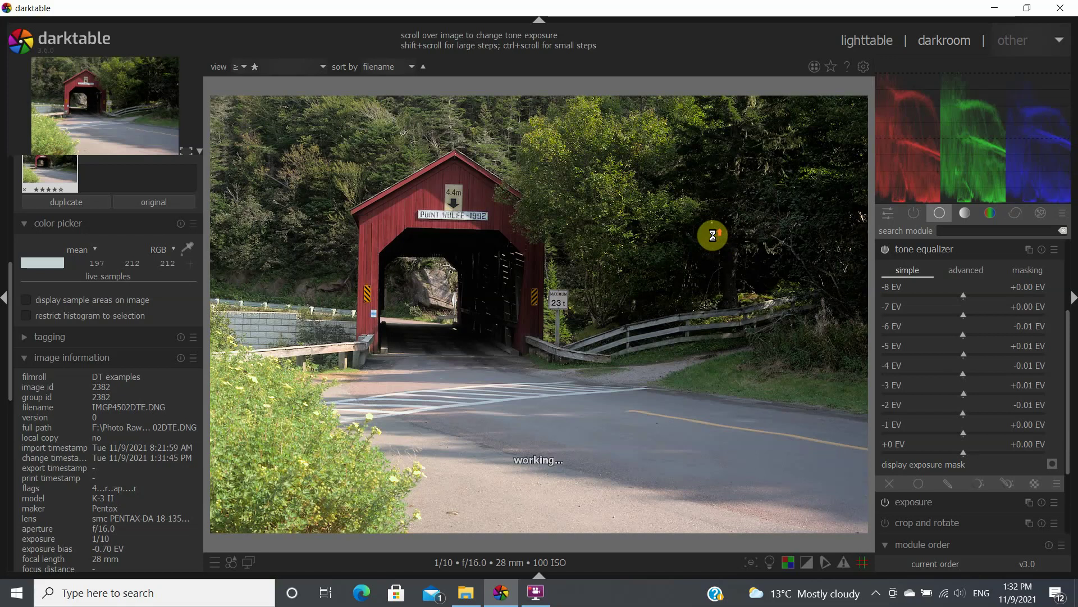
scroll(712, 233, "up", 1)
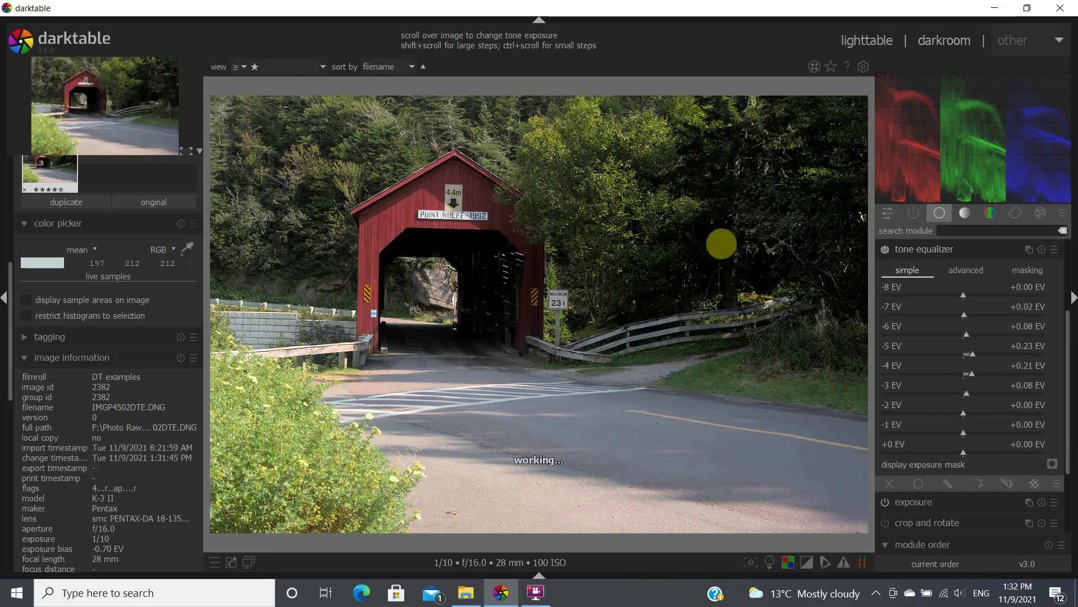
scroll(712, 234, "up", 1)
scroll(712, 234, "up", 1)
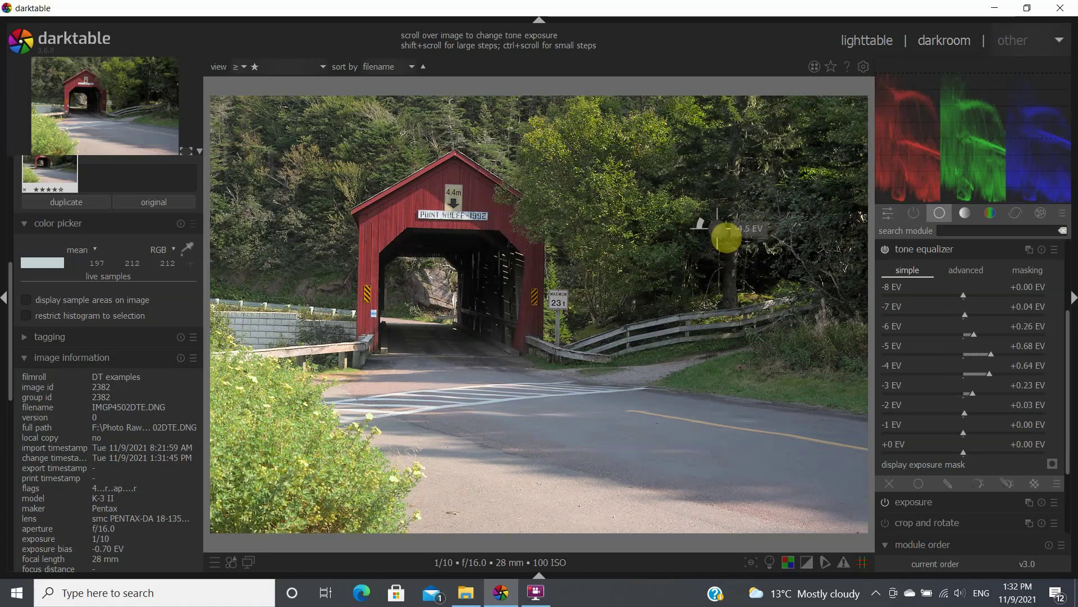
scroll(718, 230, "up", 1)
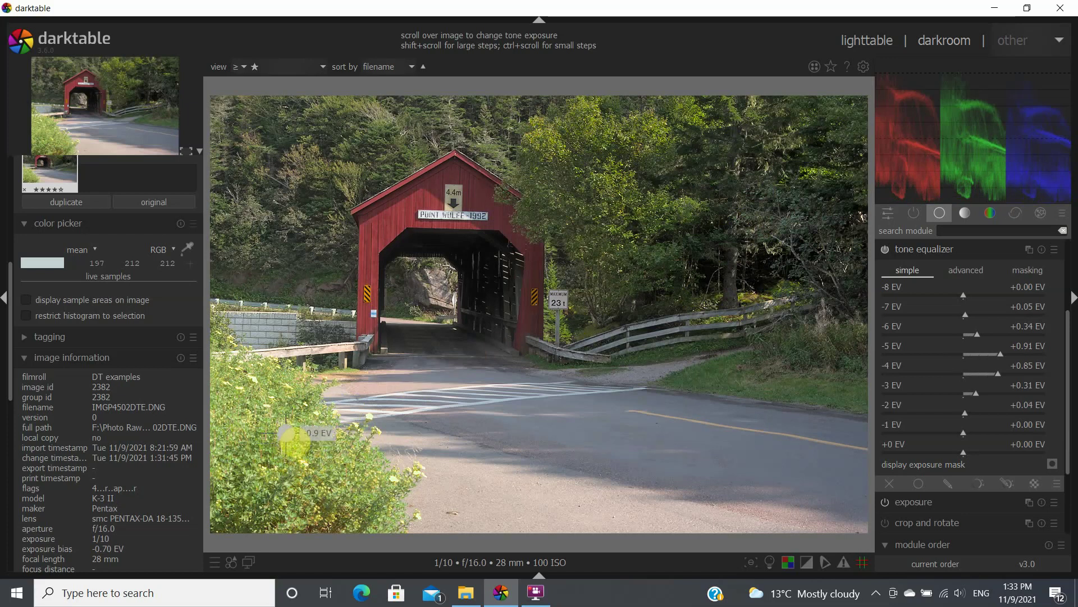
Step: Darken the bright bush in the foreground with the tone equalizer, lowering the -1 EV band to -0.74 EV, and collapse the module
scroll(286, 435, "down", 1)
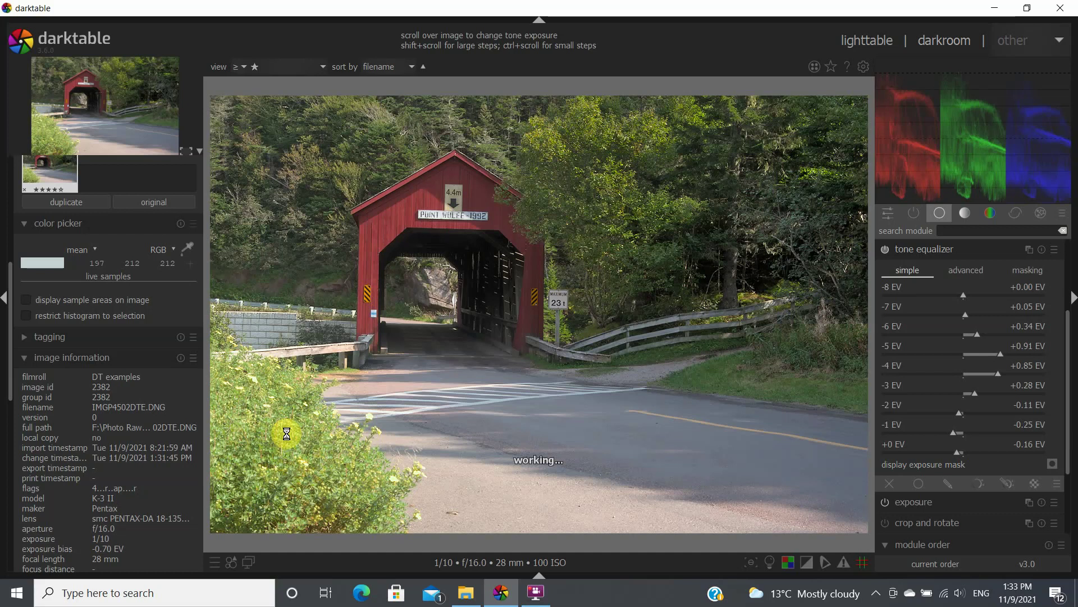
scroll(286, 434, "down", 1)
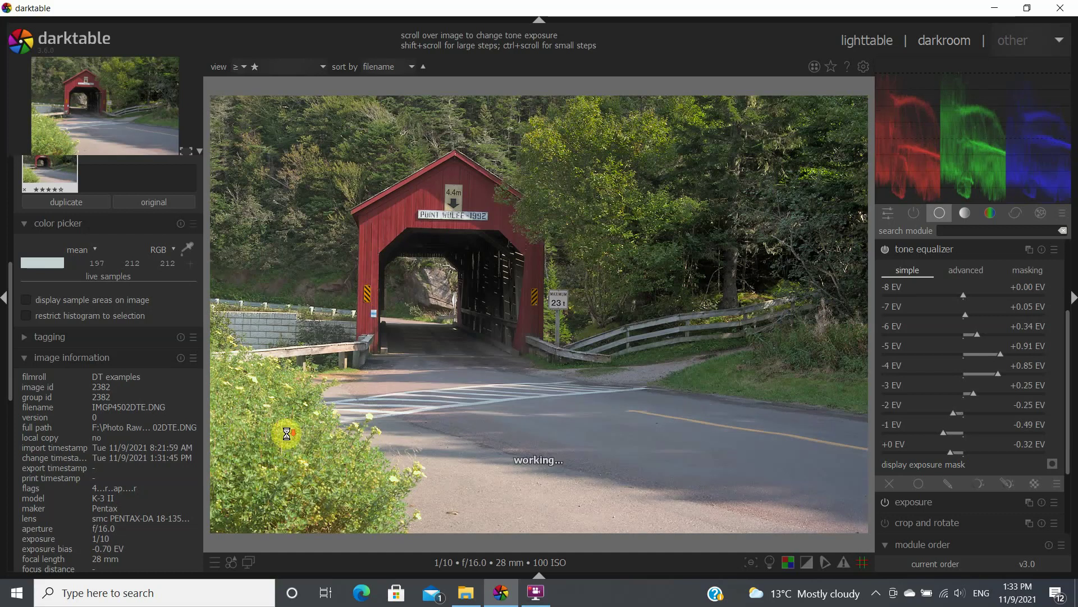
scroll(287, 434, "down", 1)
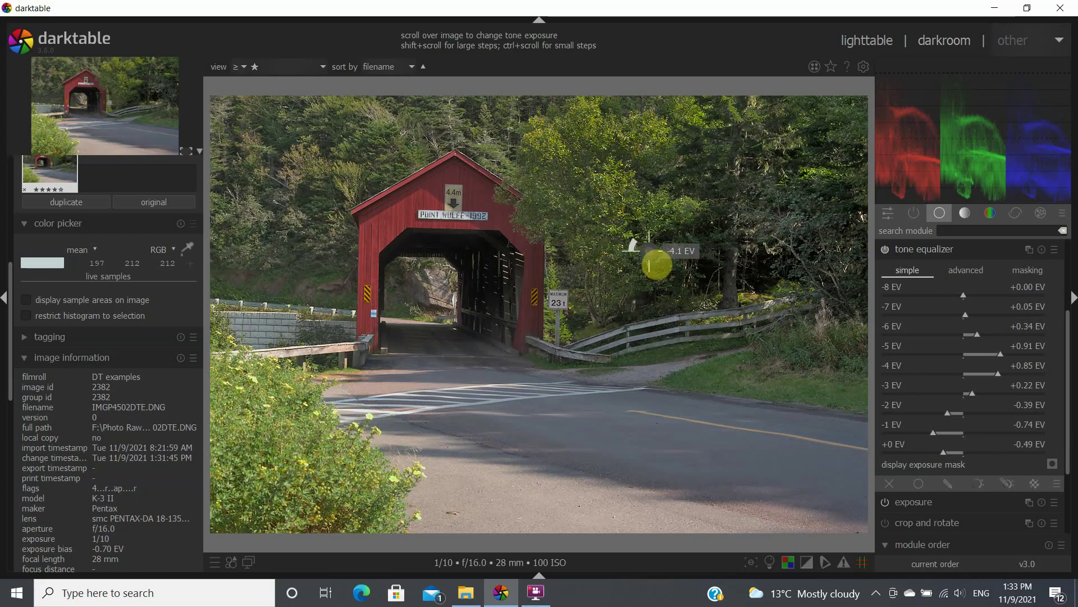
left_click(922, 251)
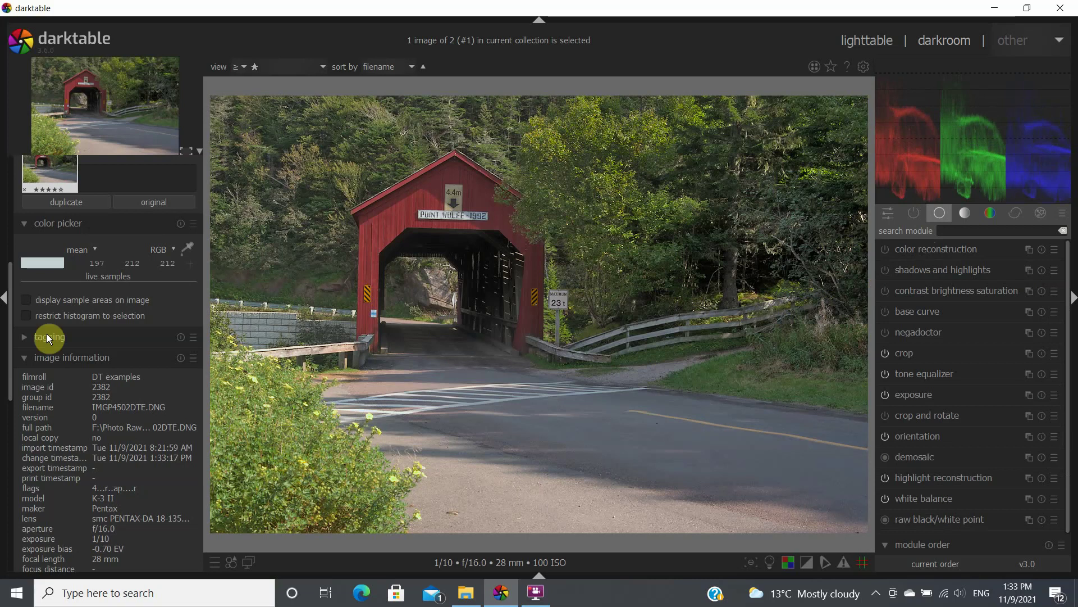
Step: Export the edited photo to a file on disk as an 8-bit JPEG with quality 95
left_click_drag(11, 335, 9, 518)
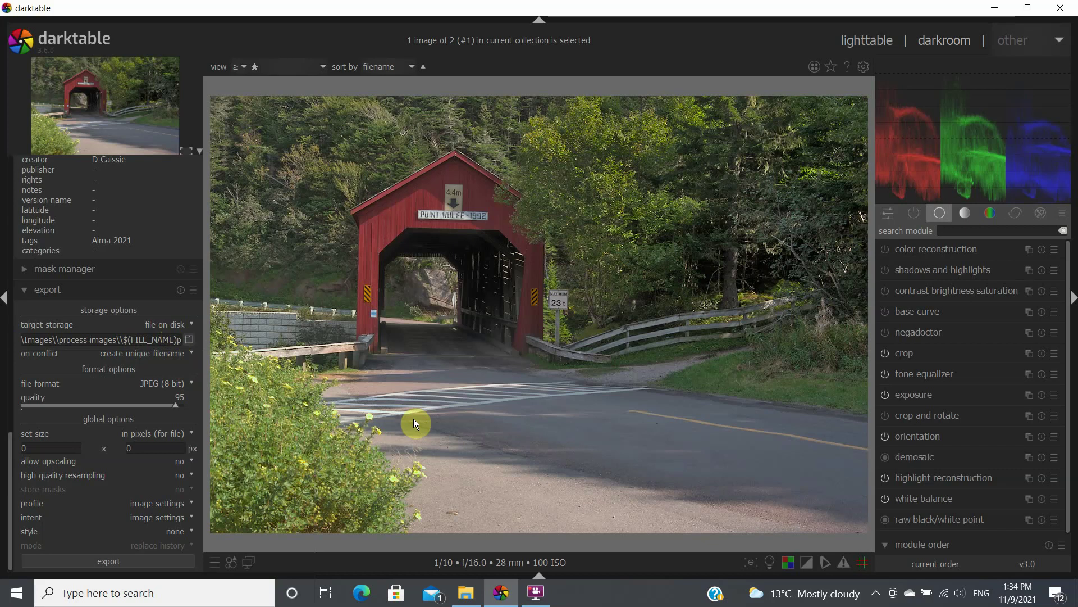
left_click(114, 559)
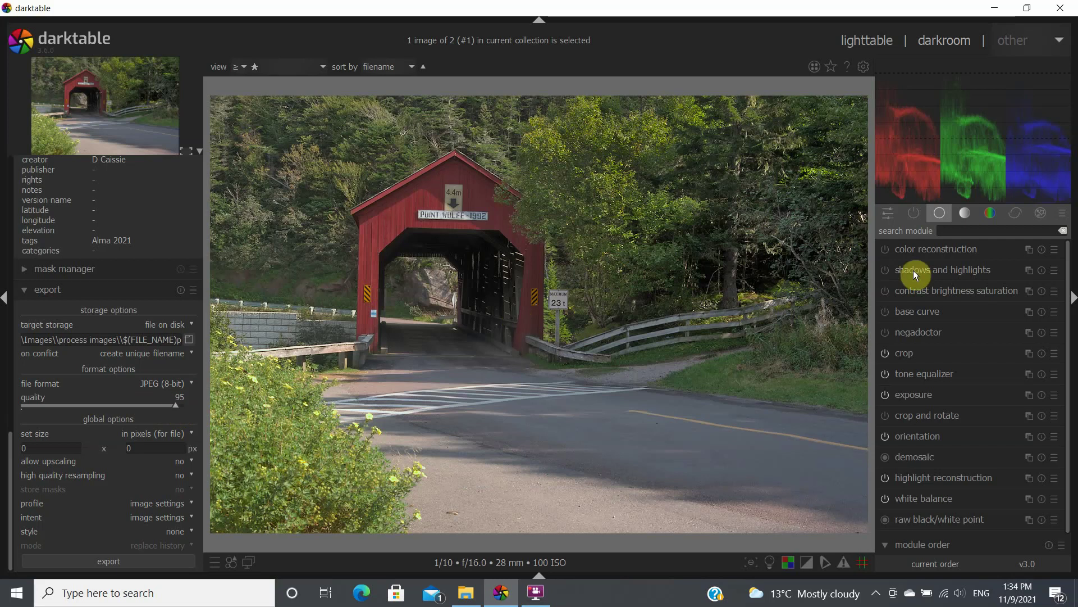
Step: Turn on the clipping indication to check the photo for clipped areas, and turn it off again
mouse_move(882, 184)
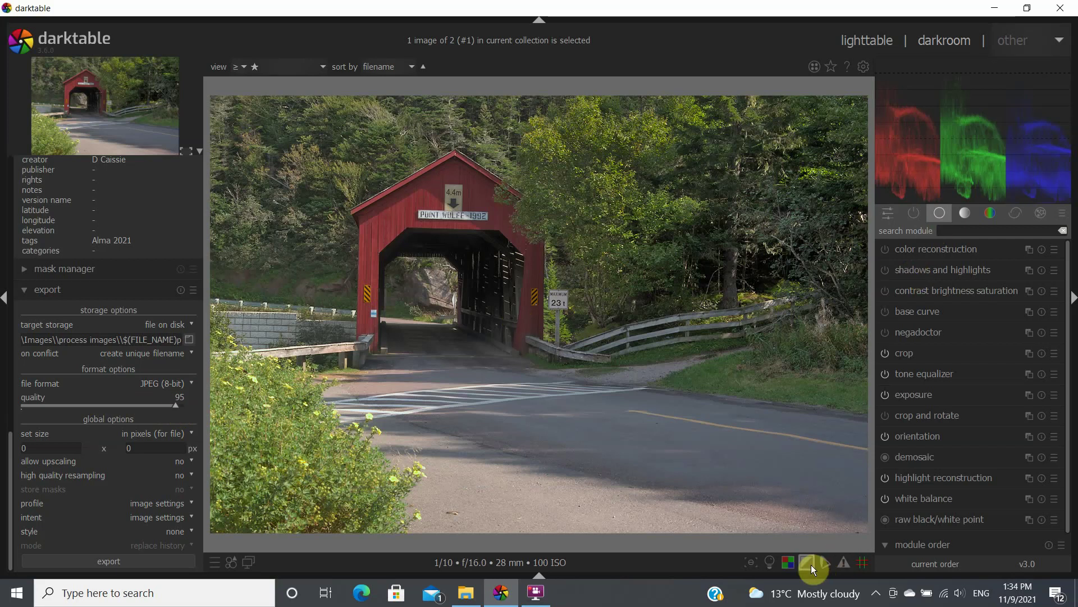
mouse_move(962, 189)
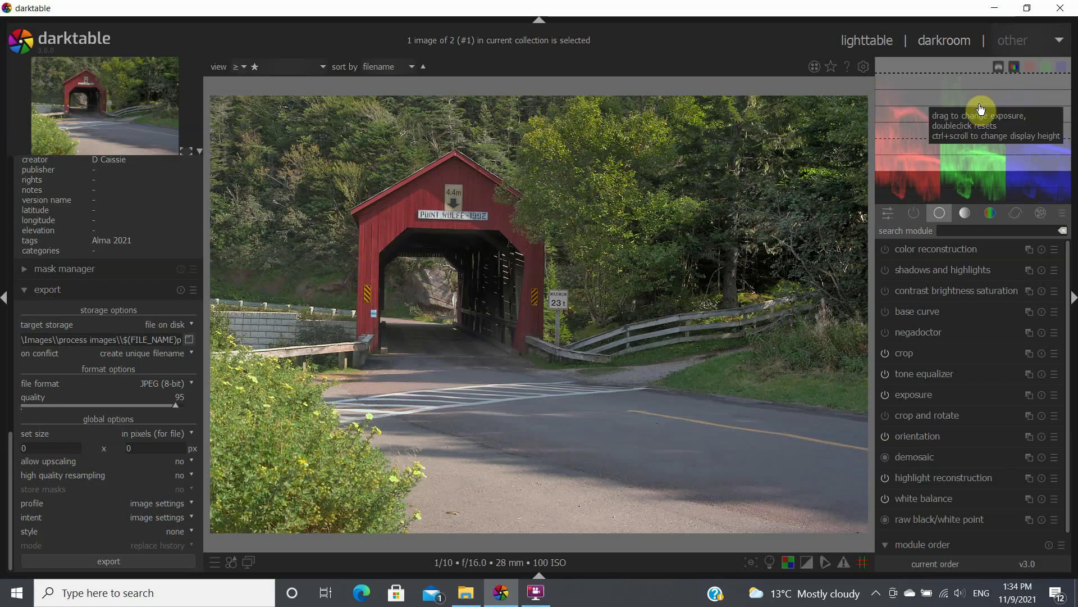
left_click(809, 562)
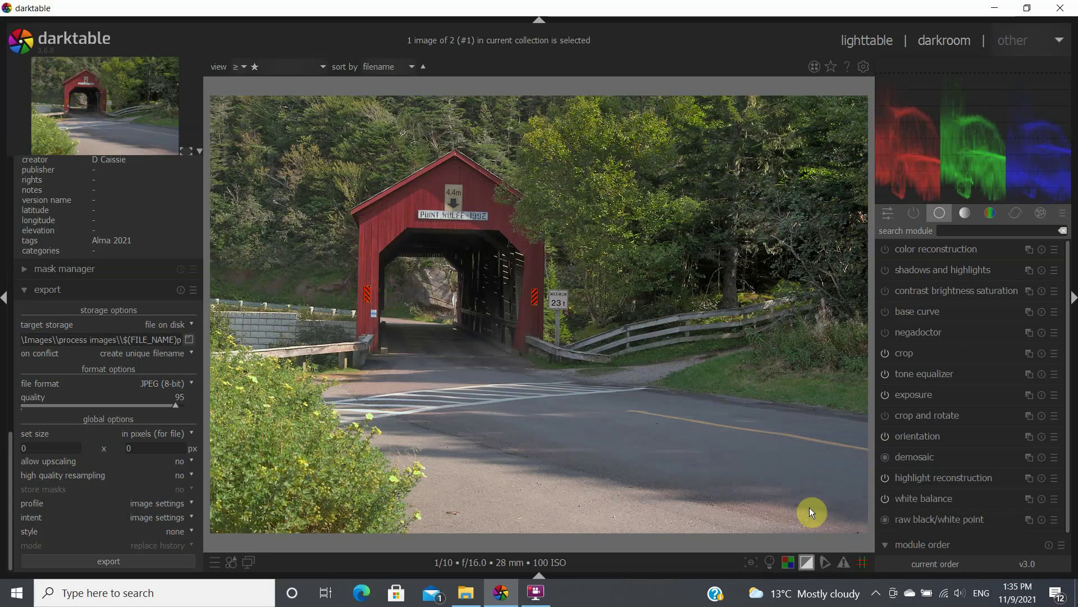
left_click(806, 563)
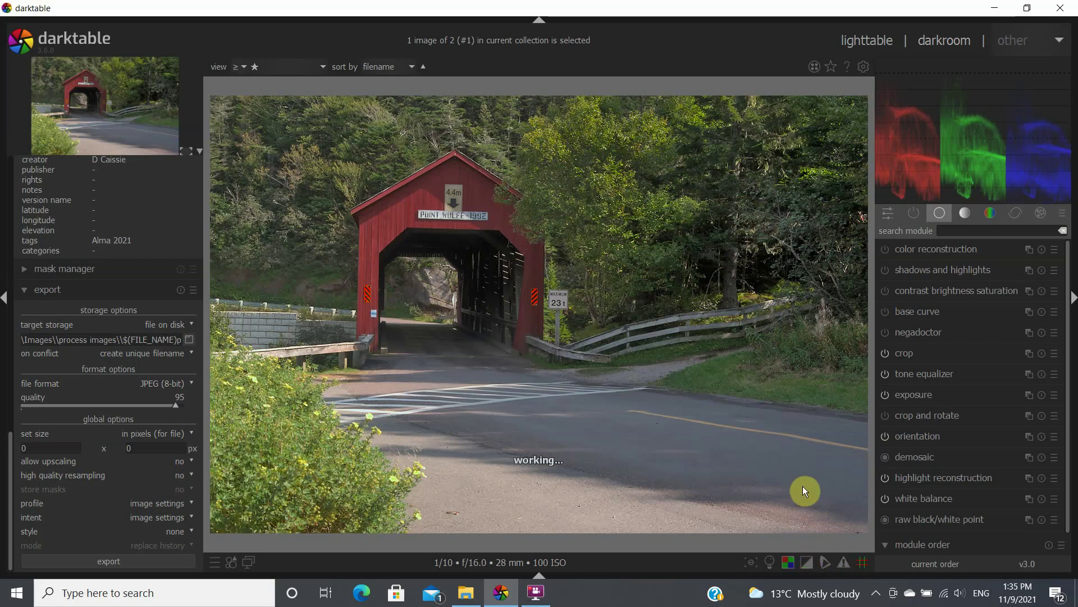